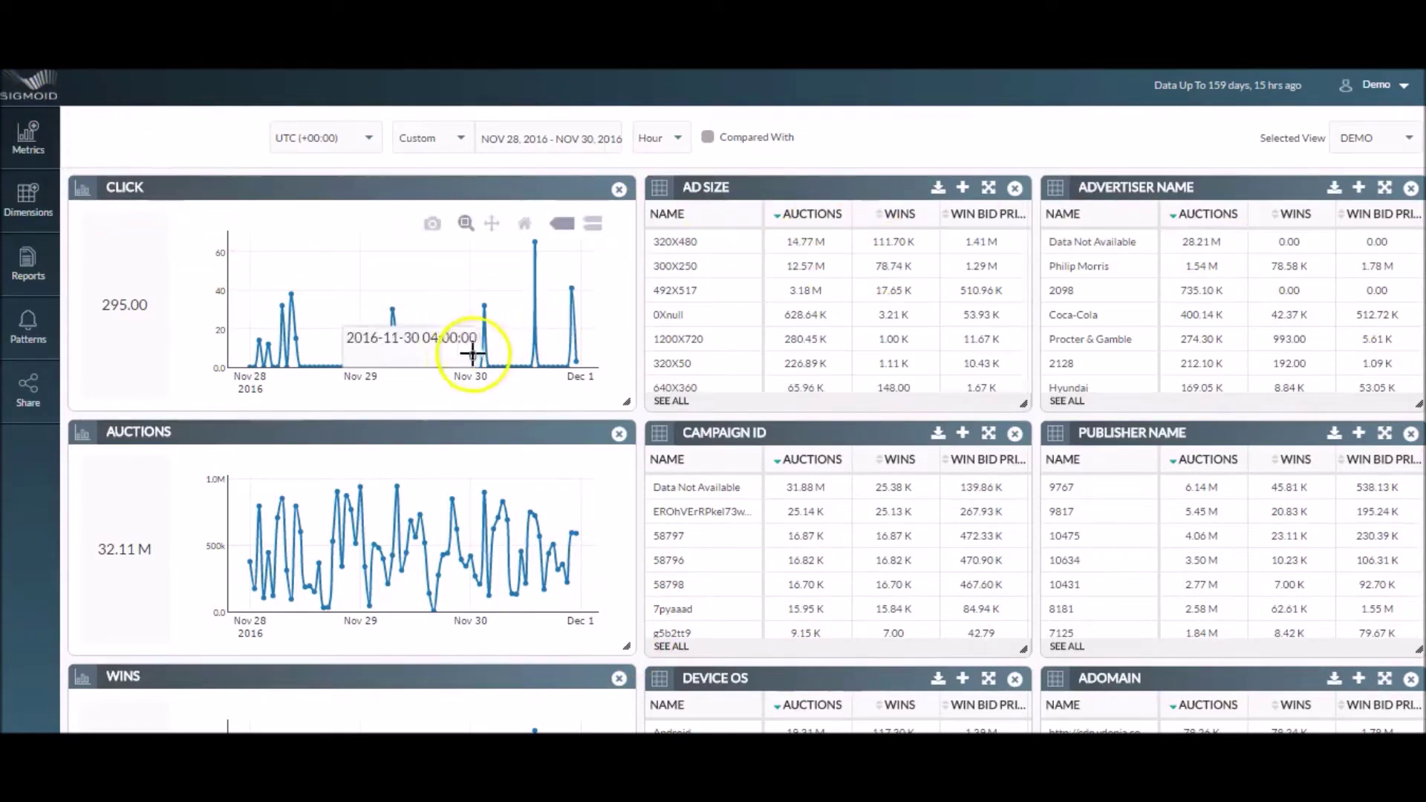
Step: Scroll the dashboard and widen the Ad Size table to show more columns
scroll(472, 354, down, 5)
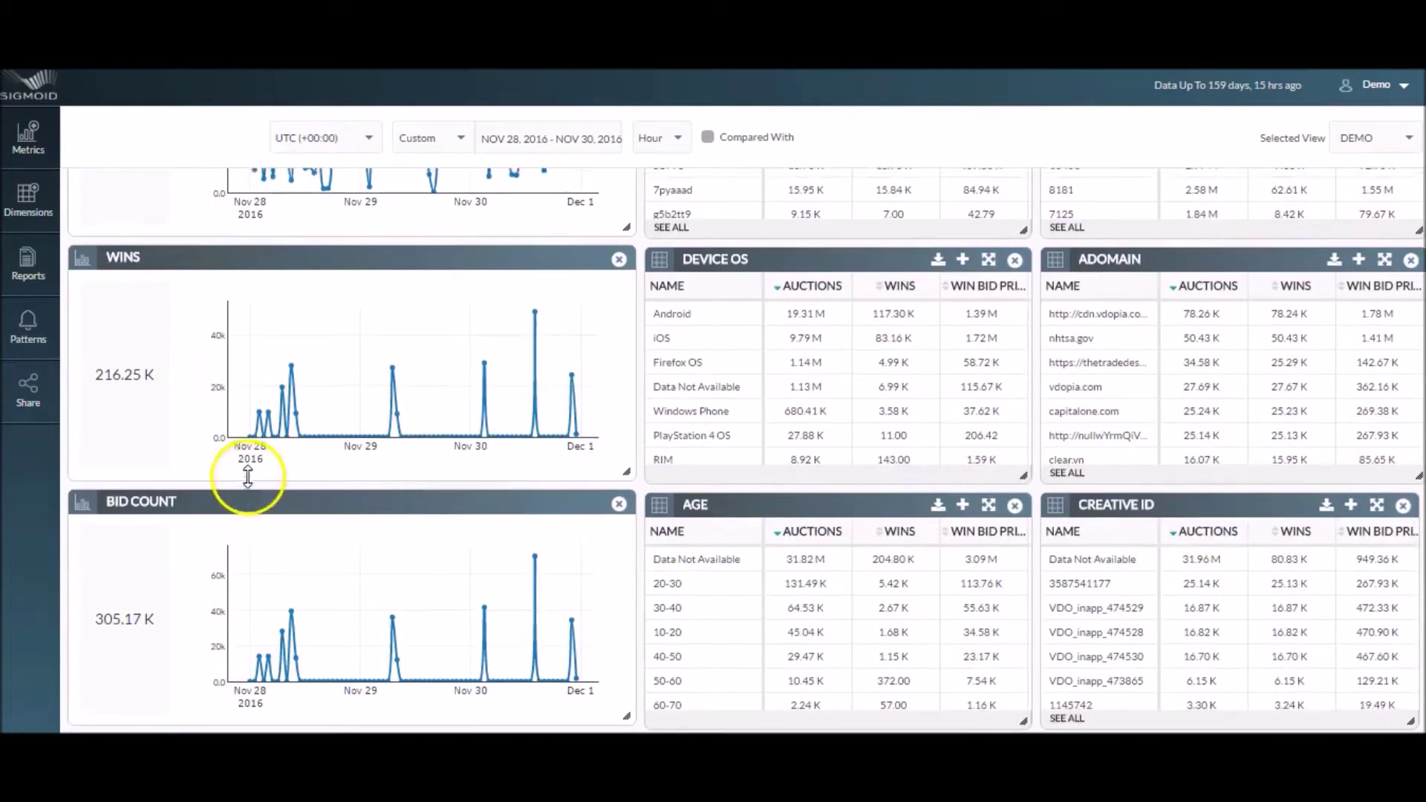
scroll(247, 476, up, 4)
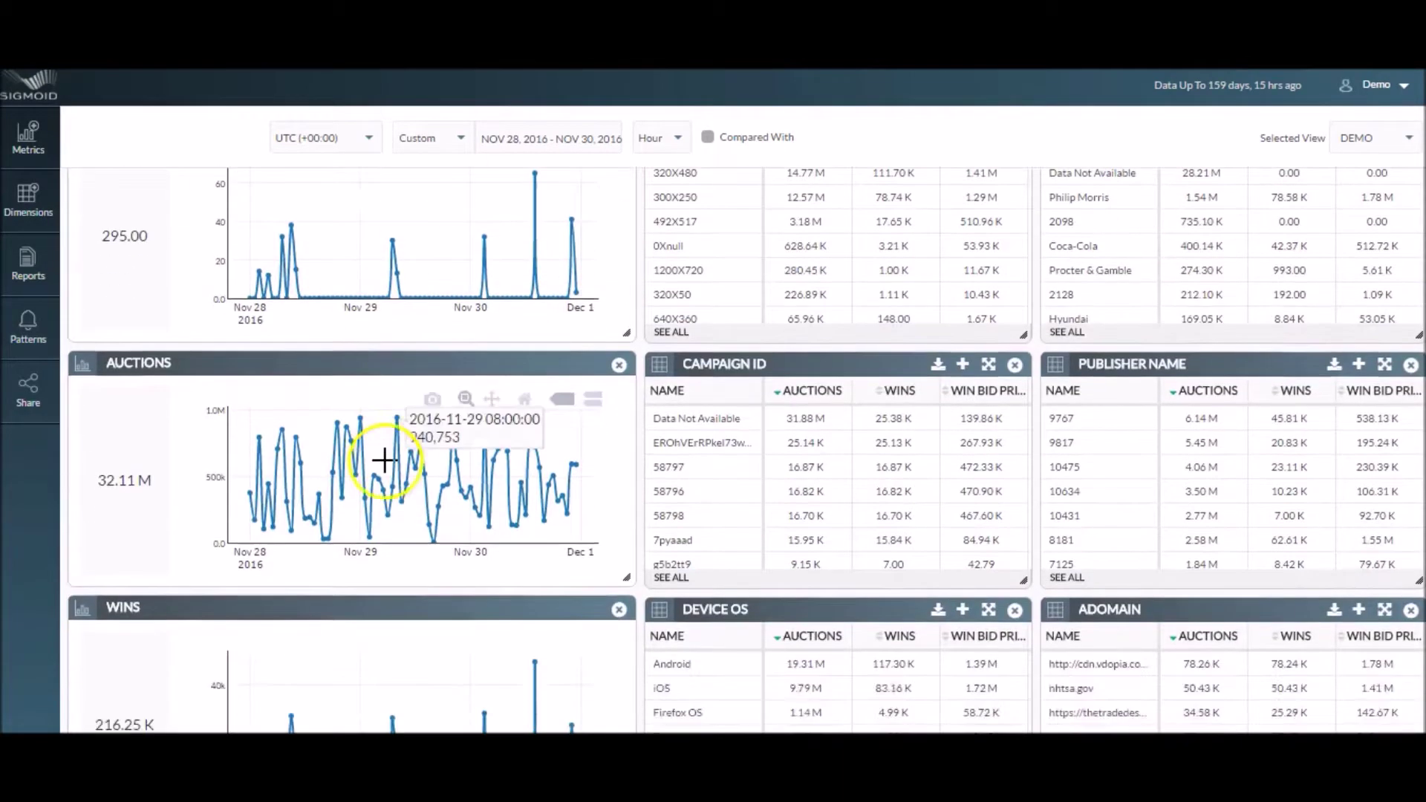
scroll(384, 459, down, 7)
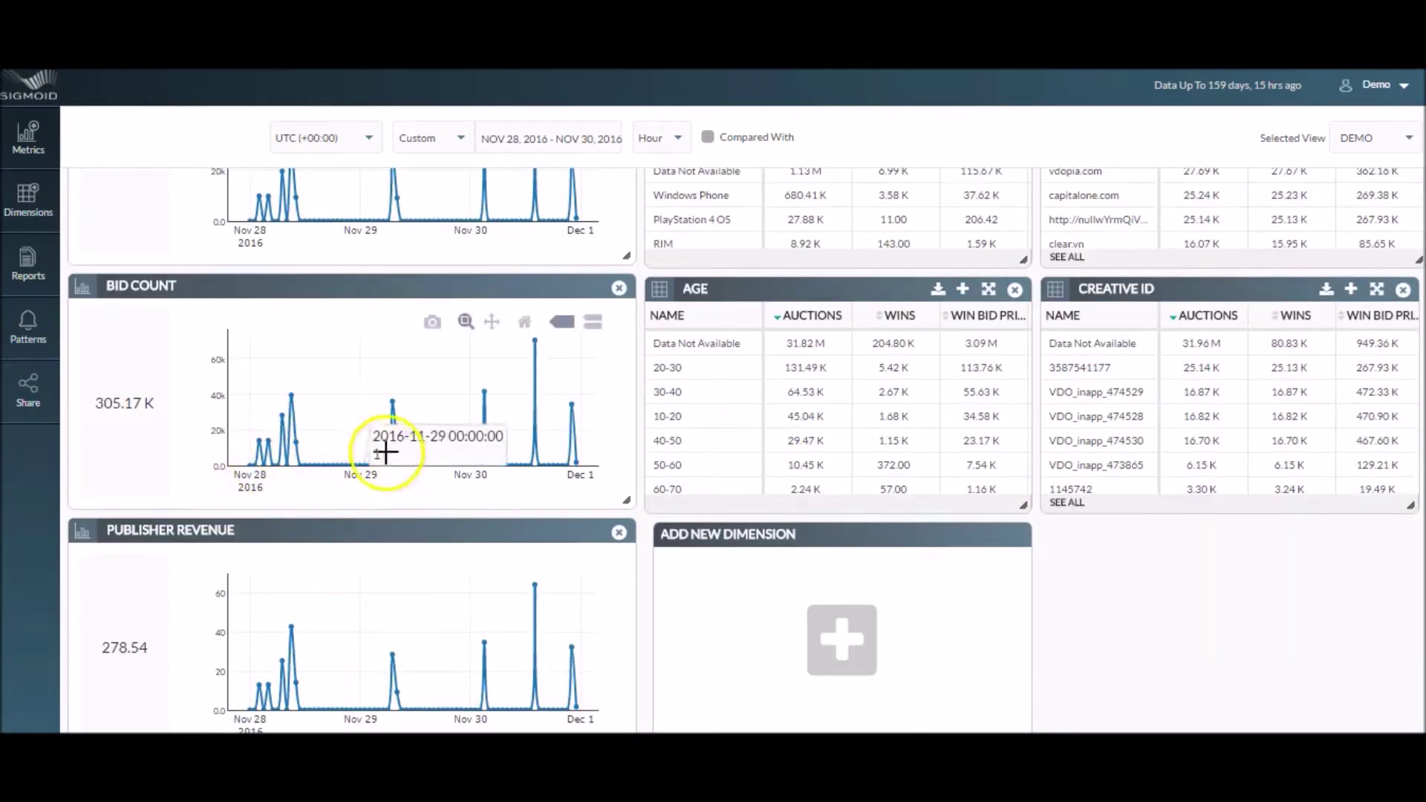
scroll(1219, 455, up, 8)
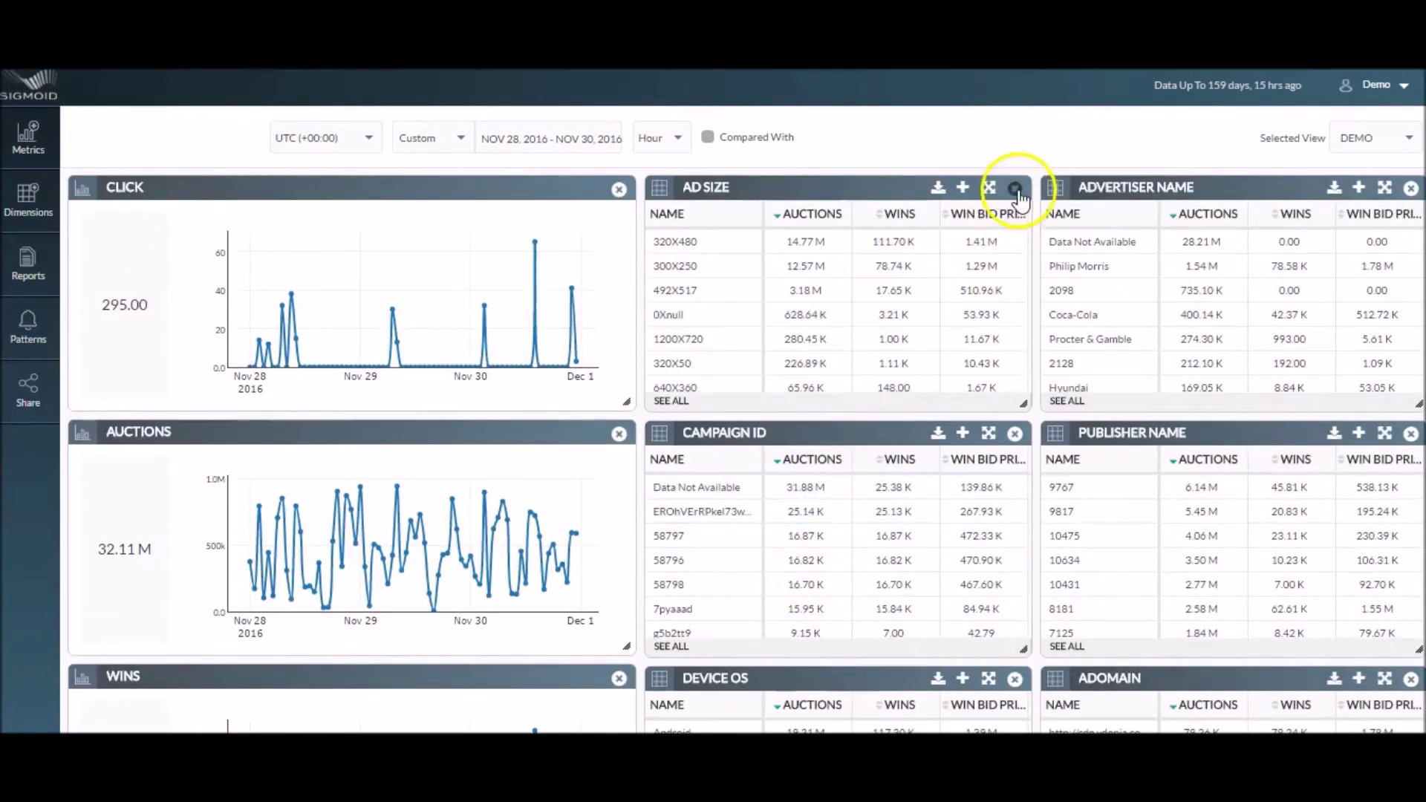
drag(984, 303, 1036, 326)
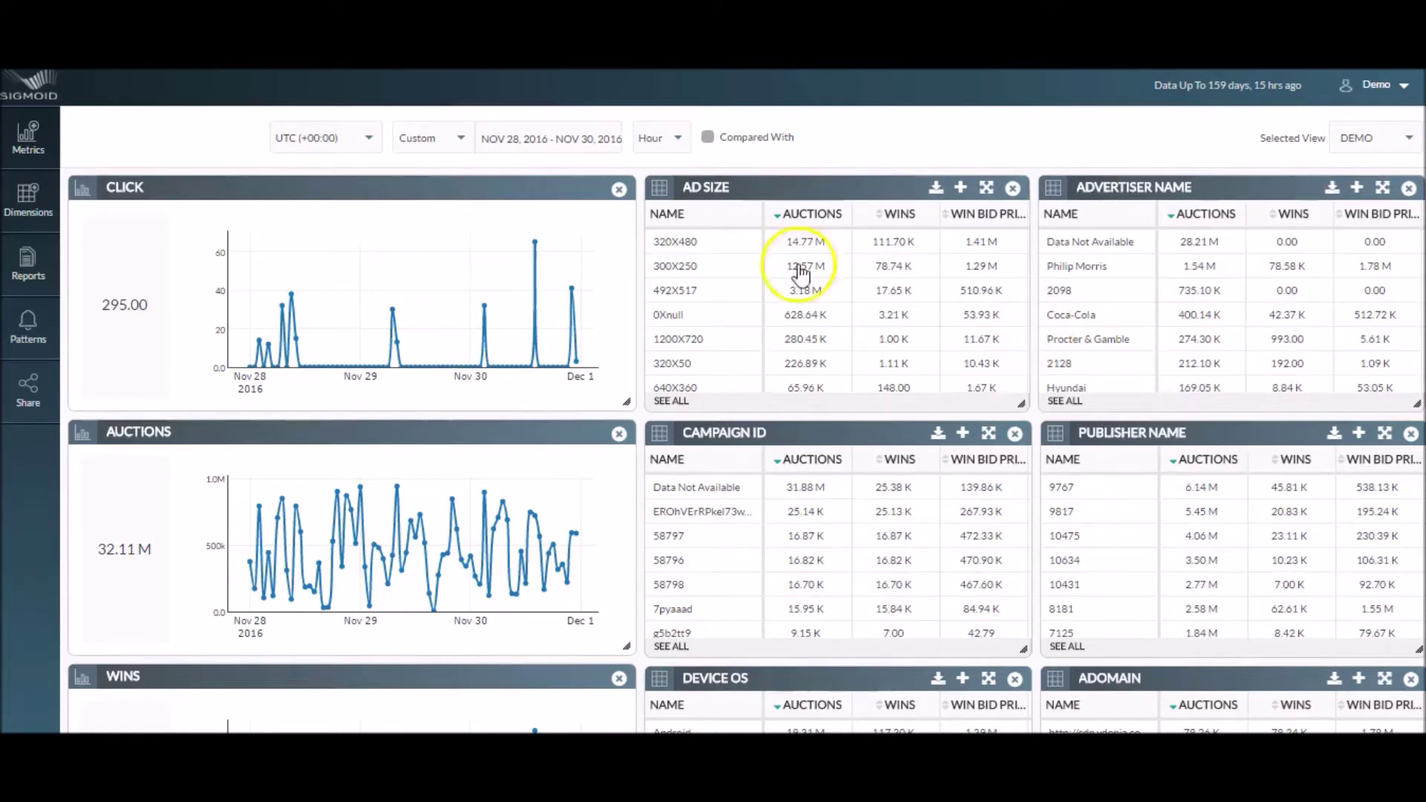
Step: Add an APP/SITE CAT table above AGE and CREATIVE ID, toggle one of its metrics, and confirm
click(20, 213)
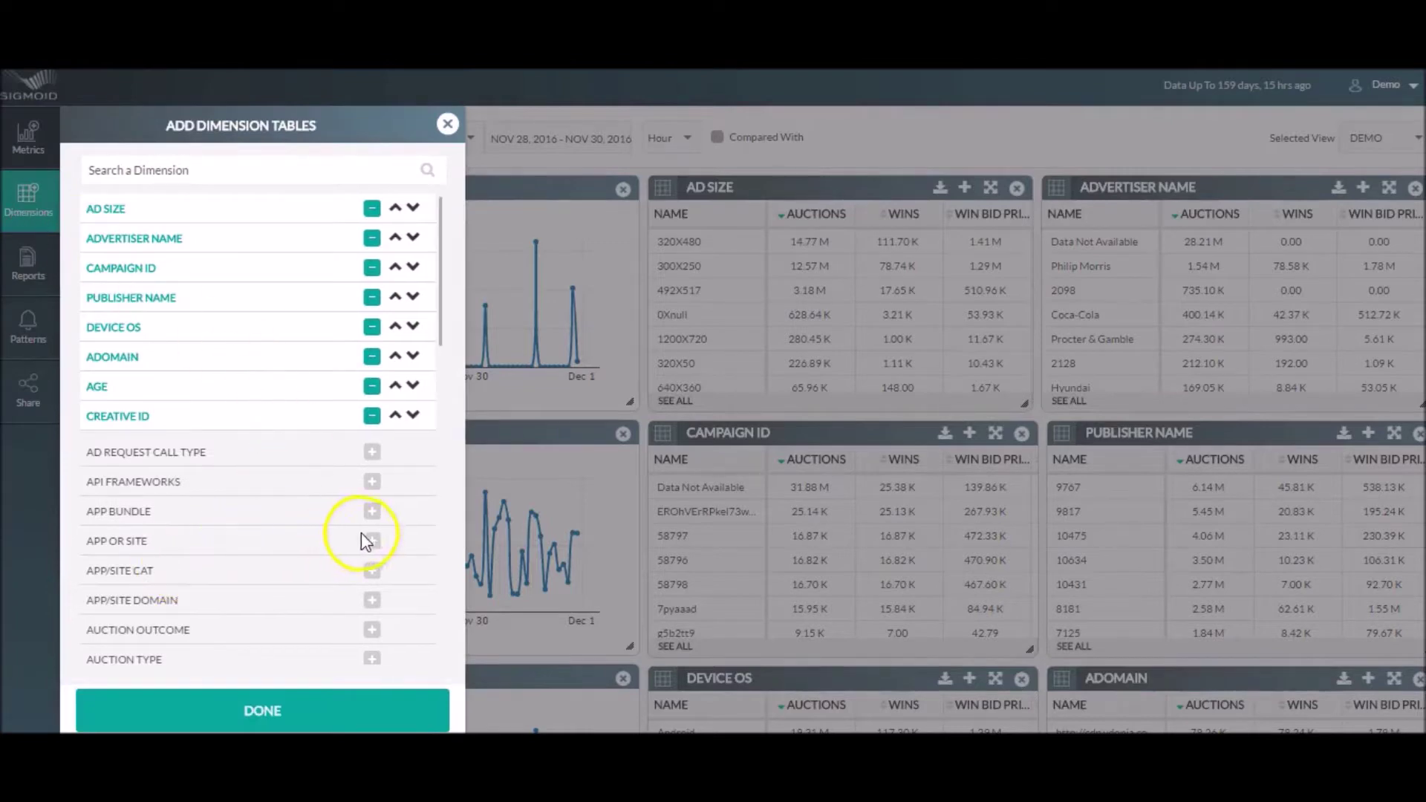
click(373, 575)
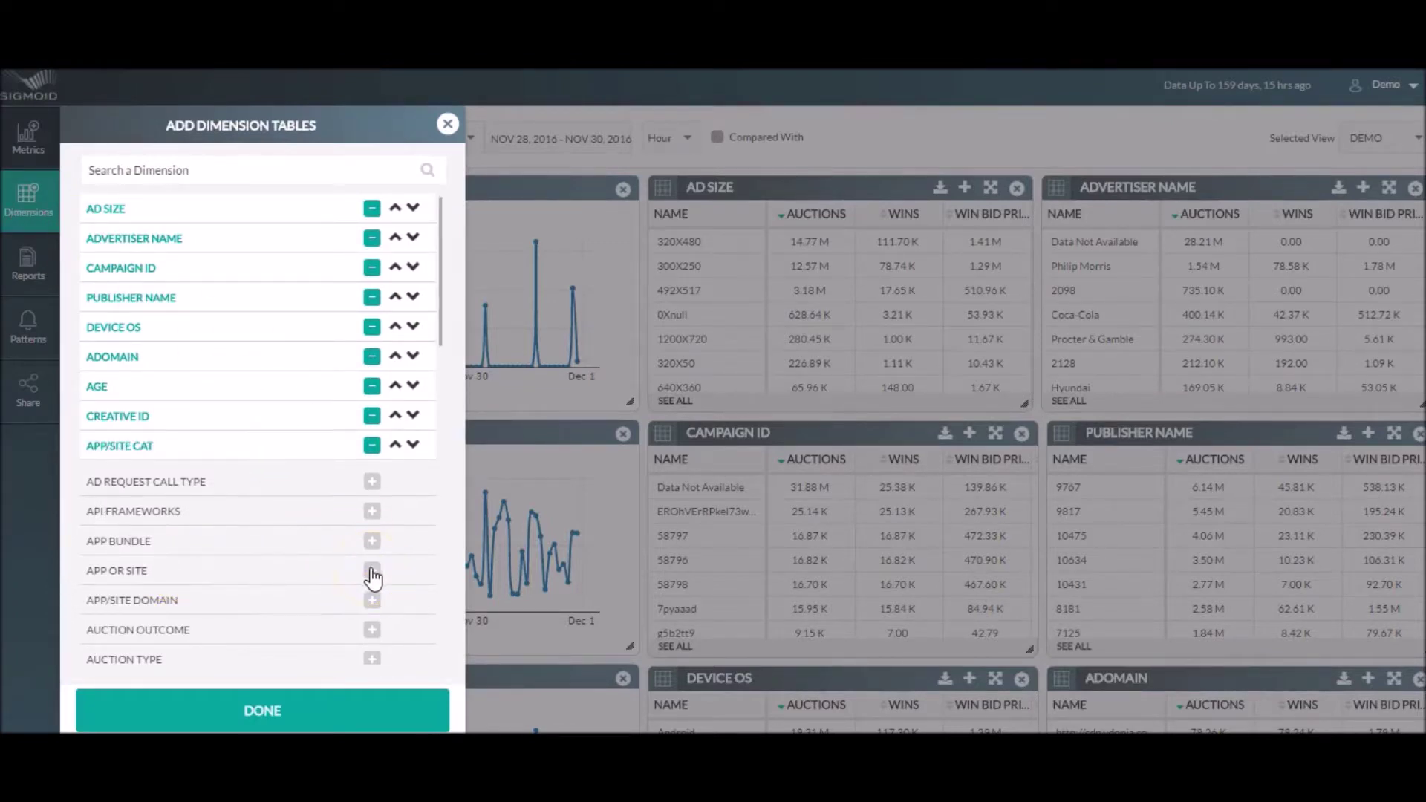
click(395, 444)
click(395, 416)
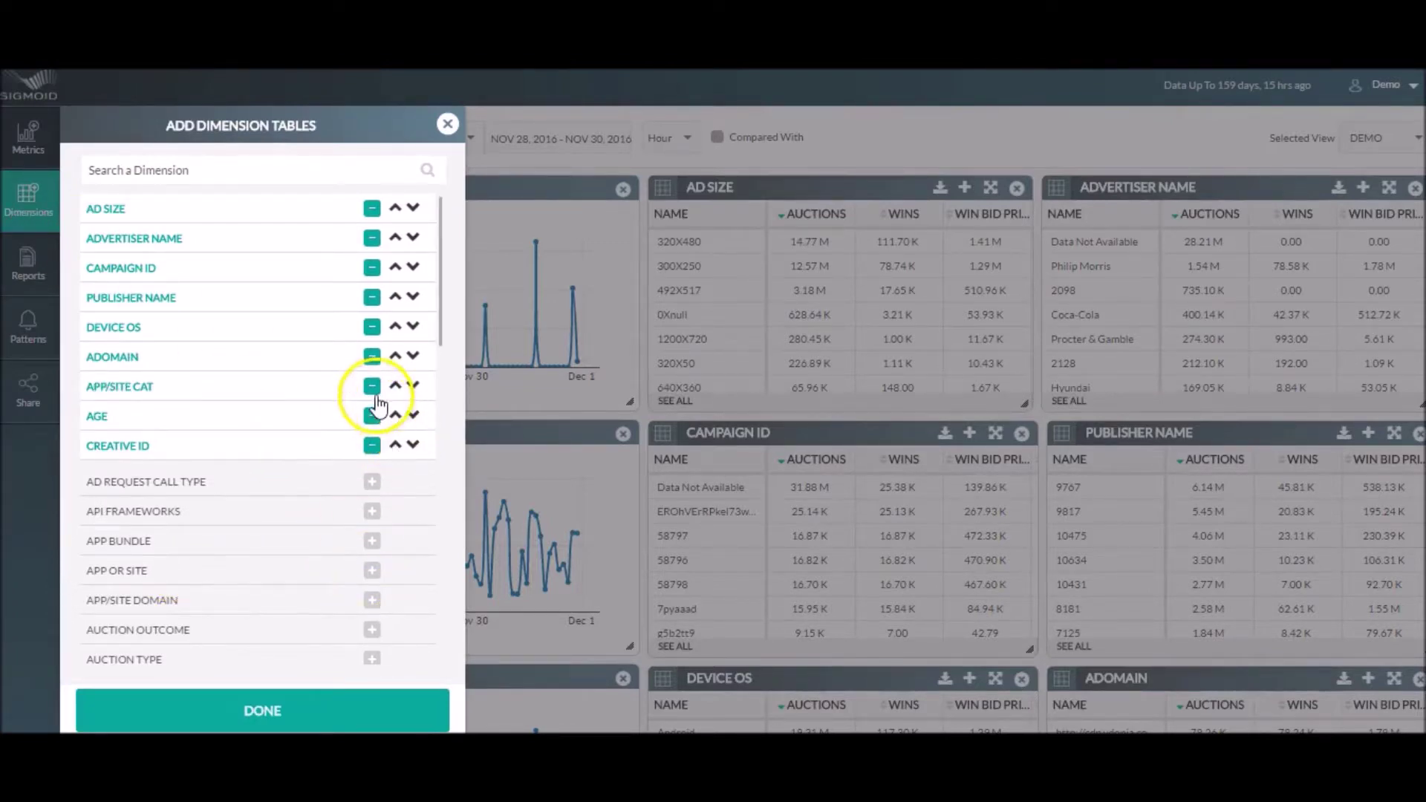
click(123, 386)
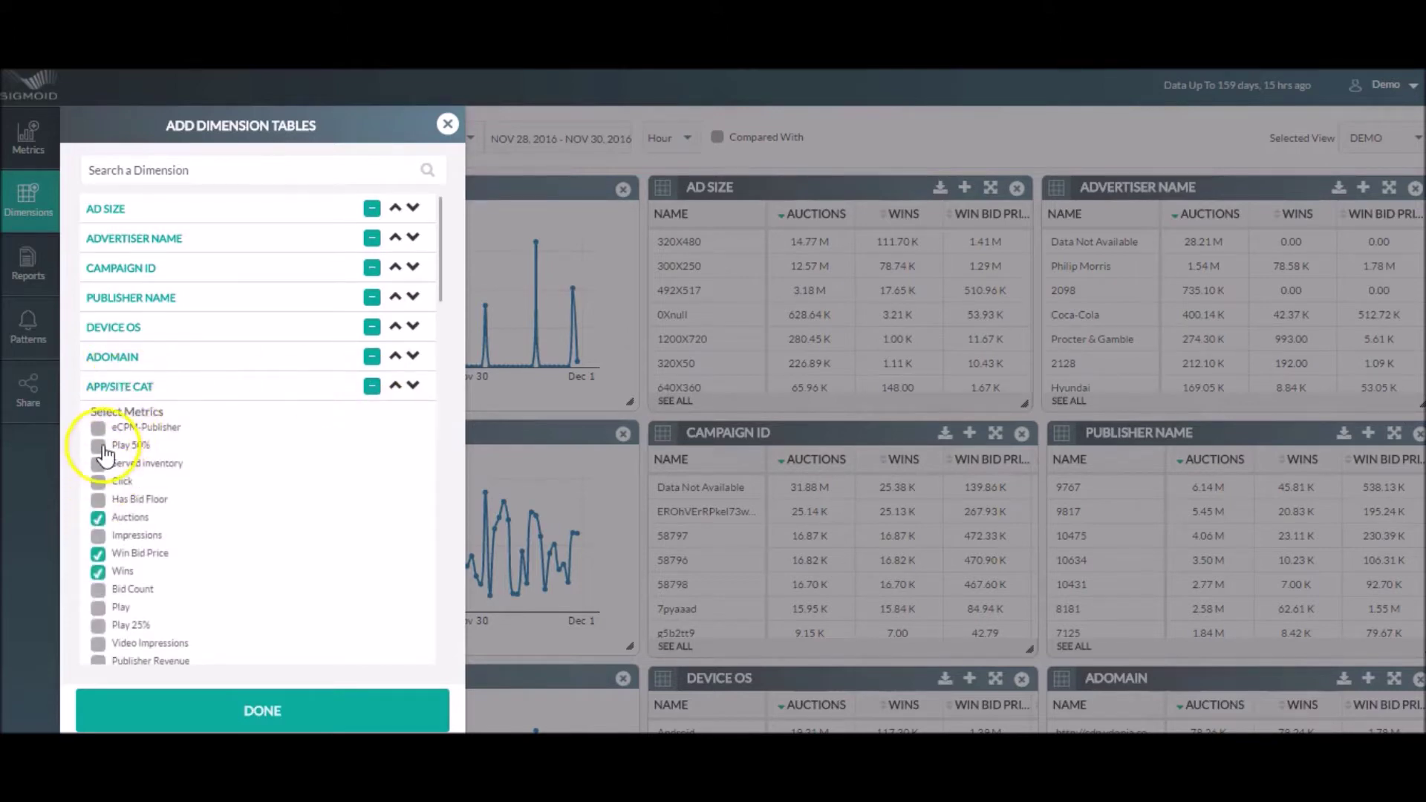
click(101, 466)
click(267, 715)
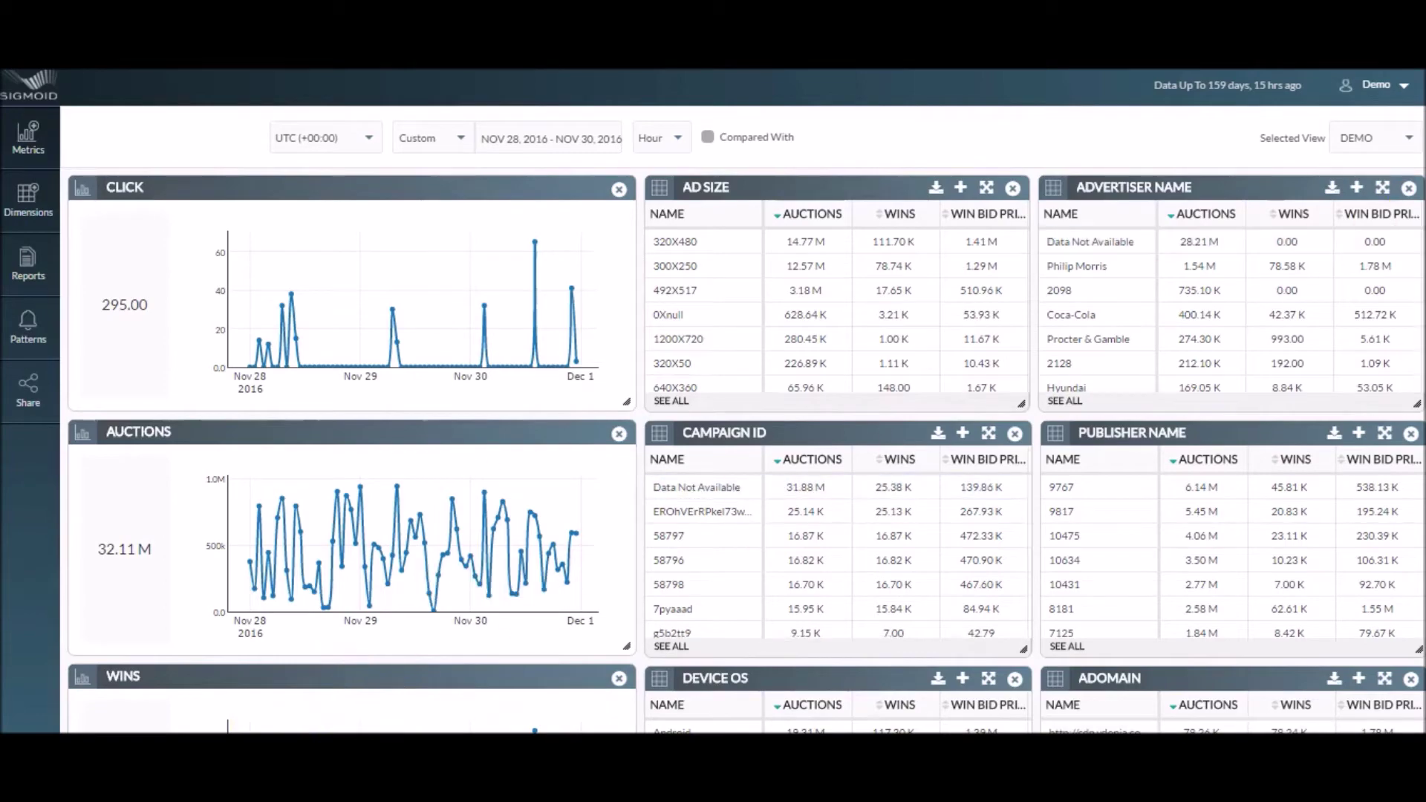
scroll(764, 510, down, 8)
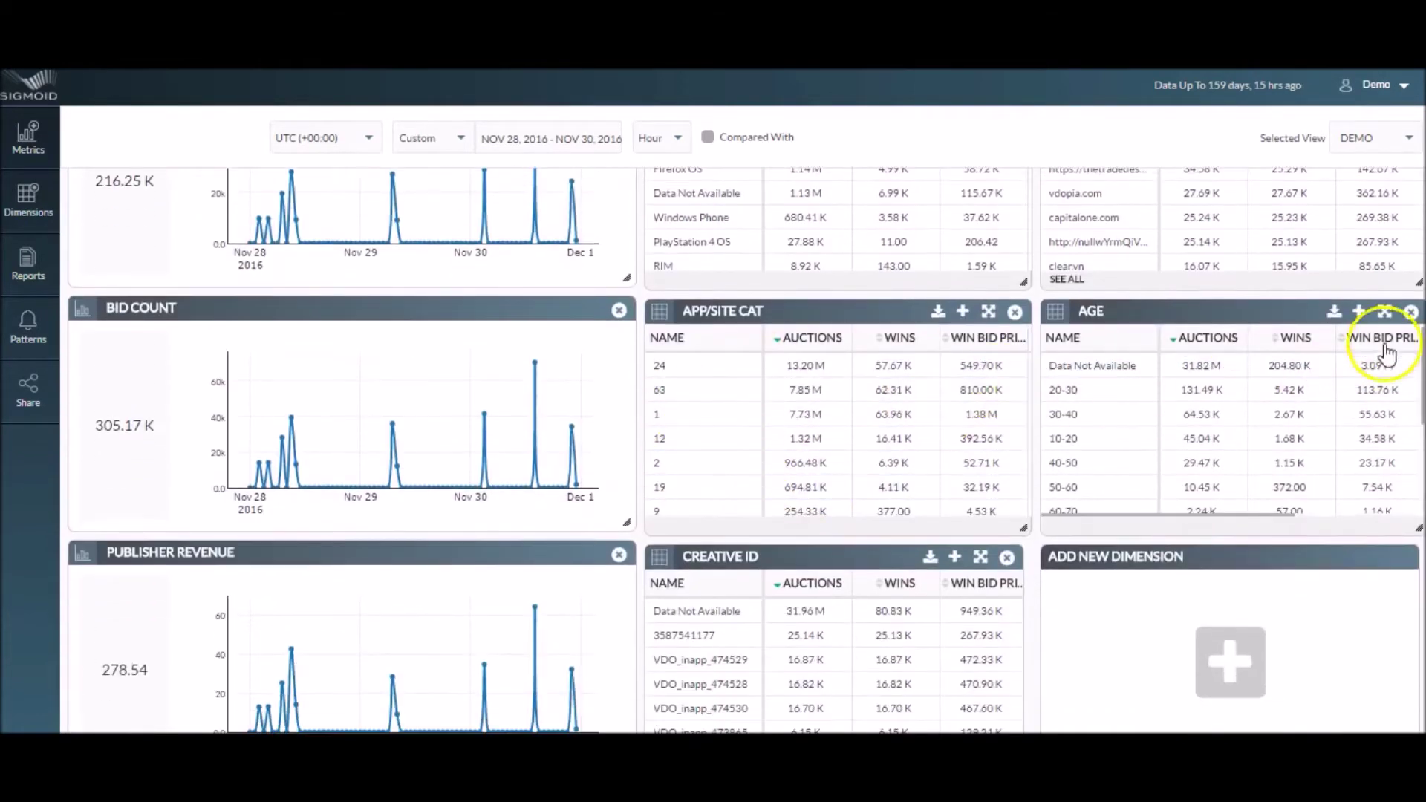
scroll(1400, 260, up, 9)
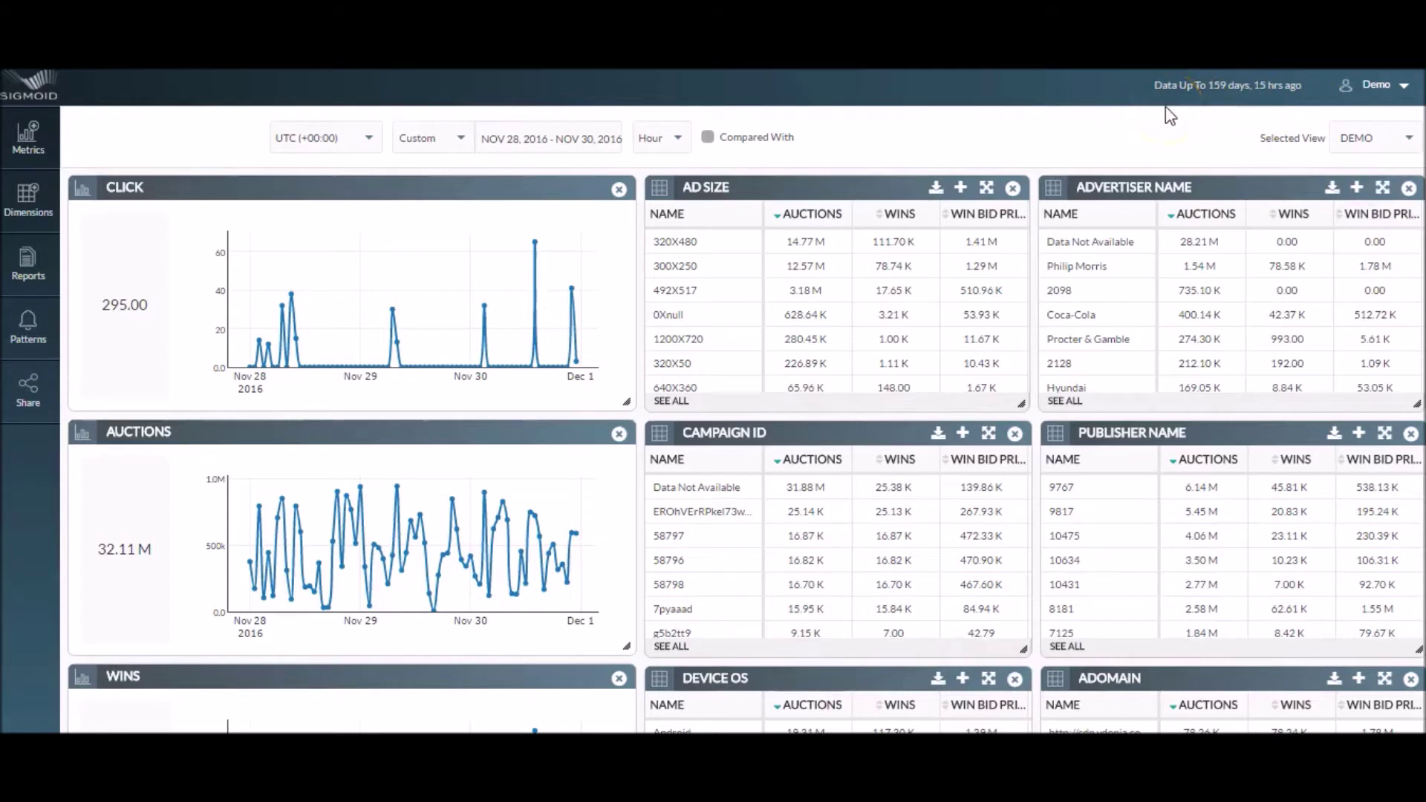
Step: Set the date range to Nov 29–30, 2016 and the timezone to CST (-06:00)
click(568, 142)
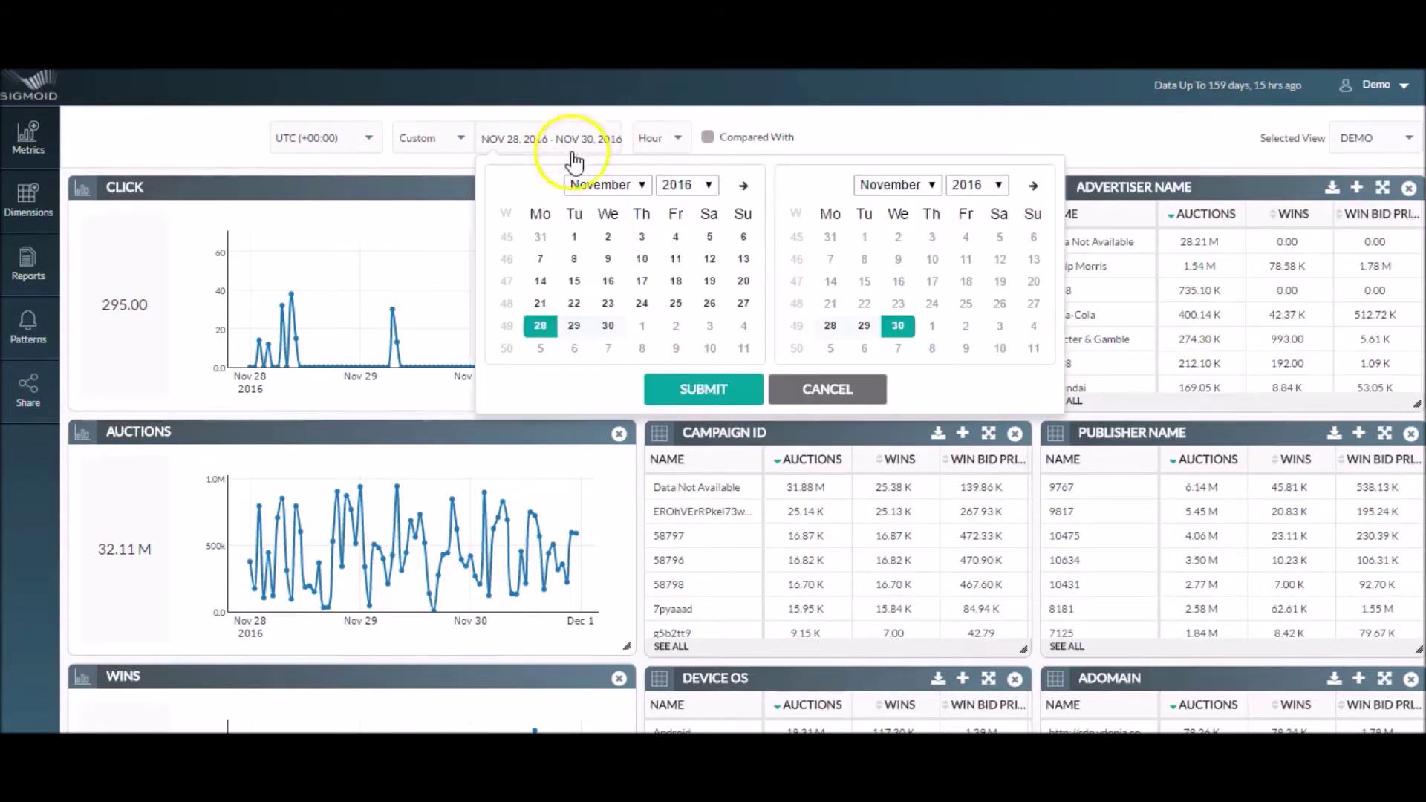
click(573, 325)
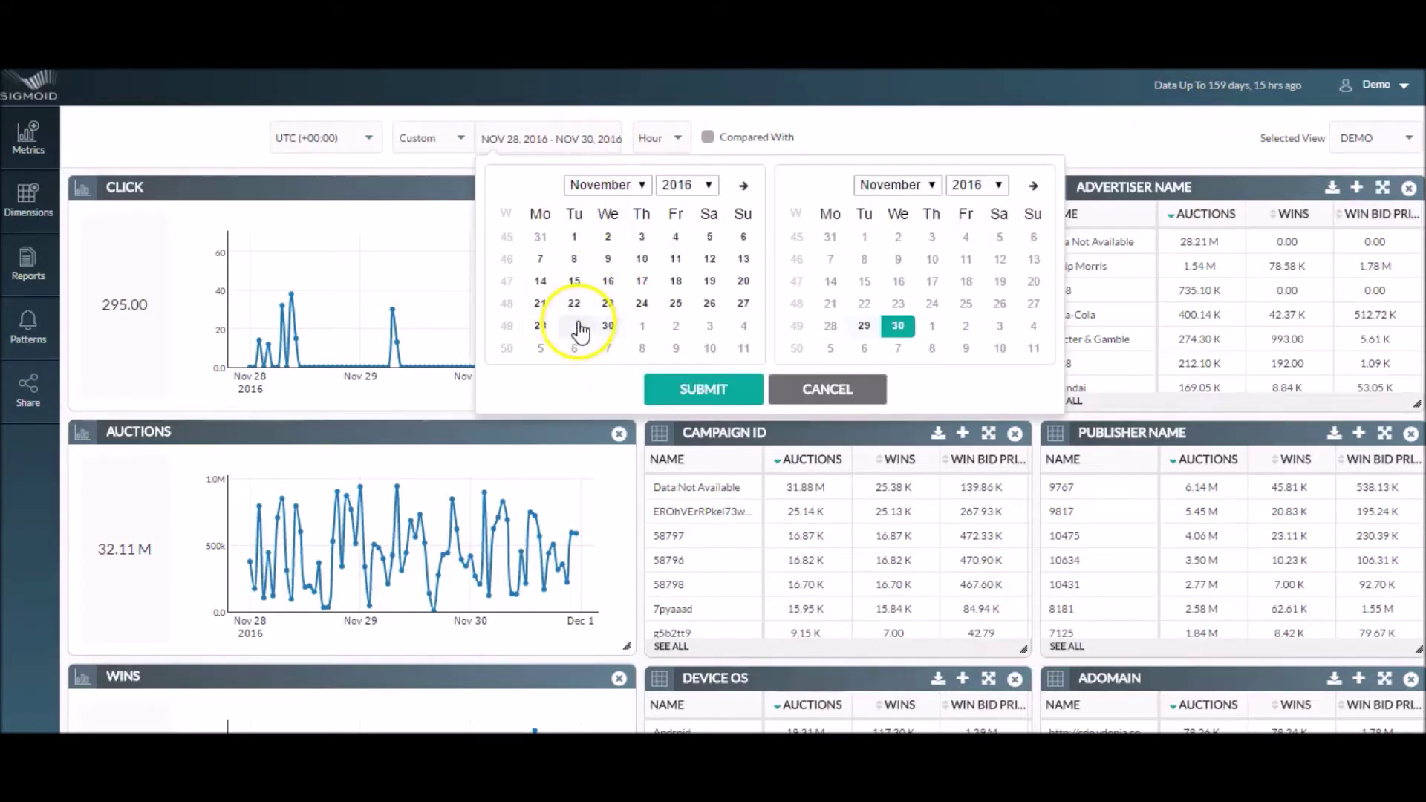
click(739, 389)
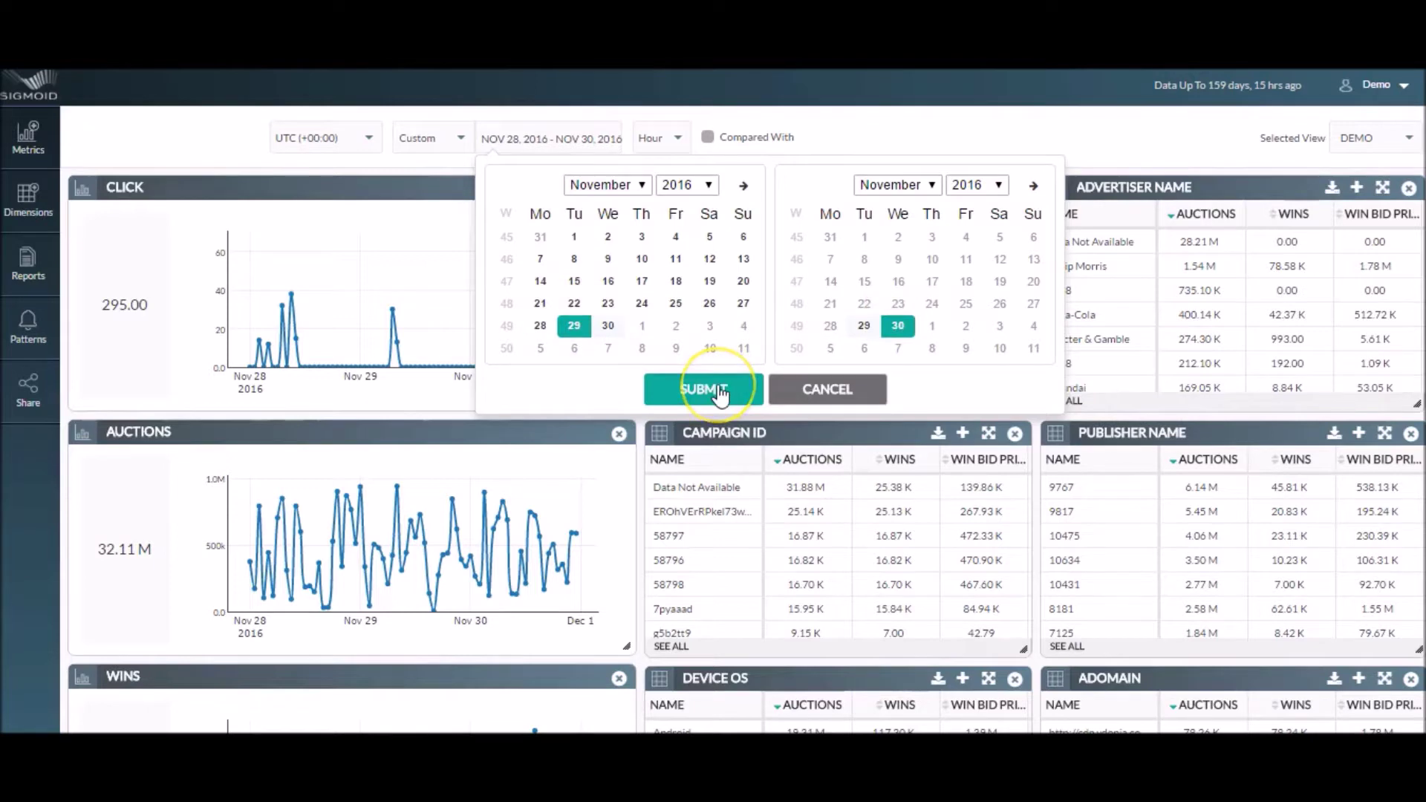
click(332, 141)
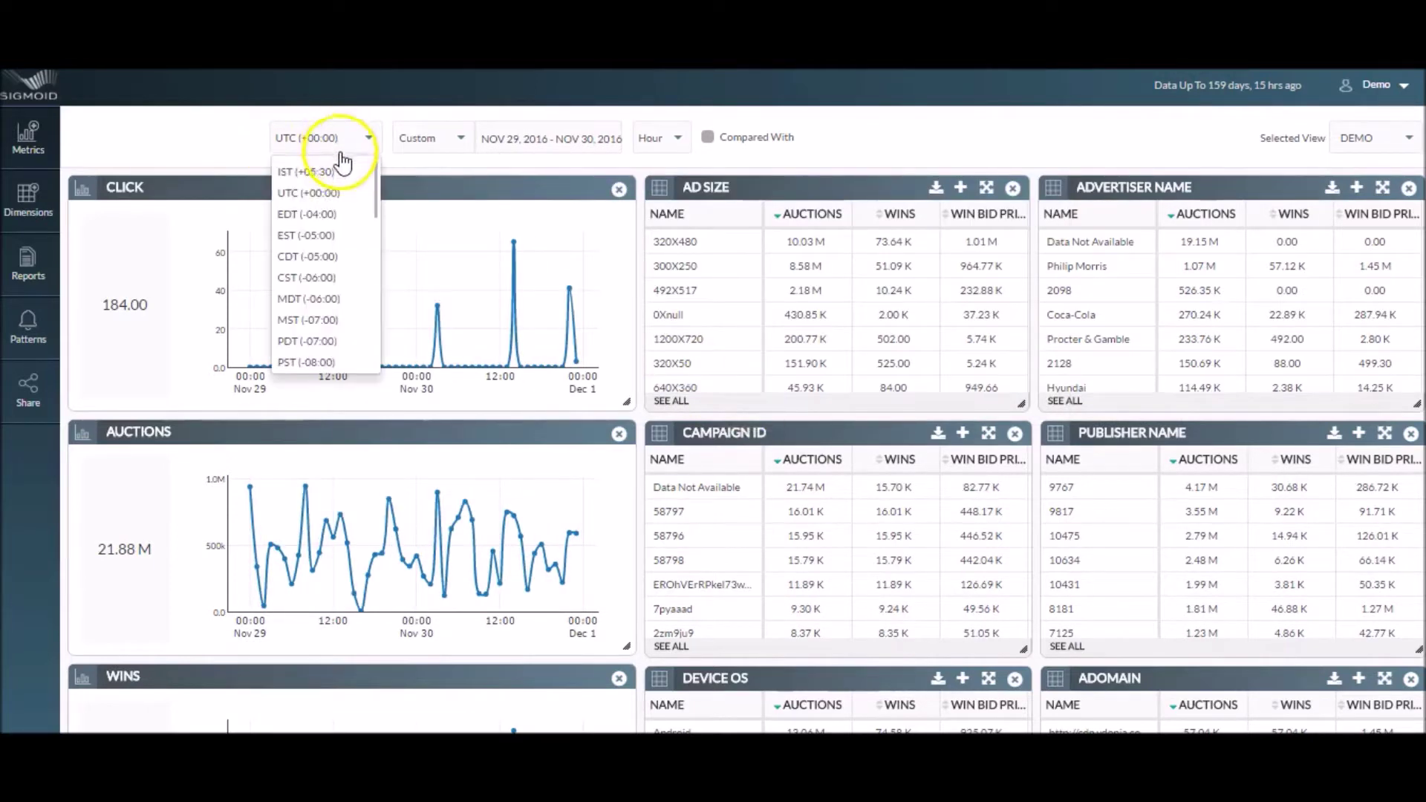
click(312, 280)
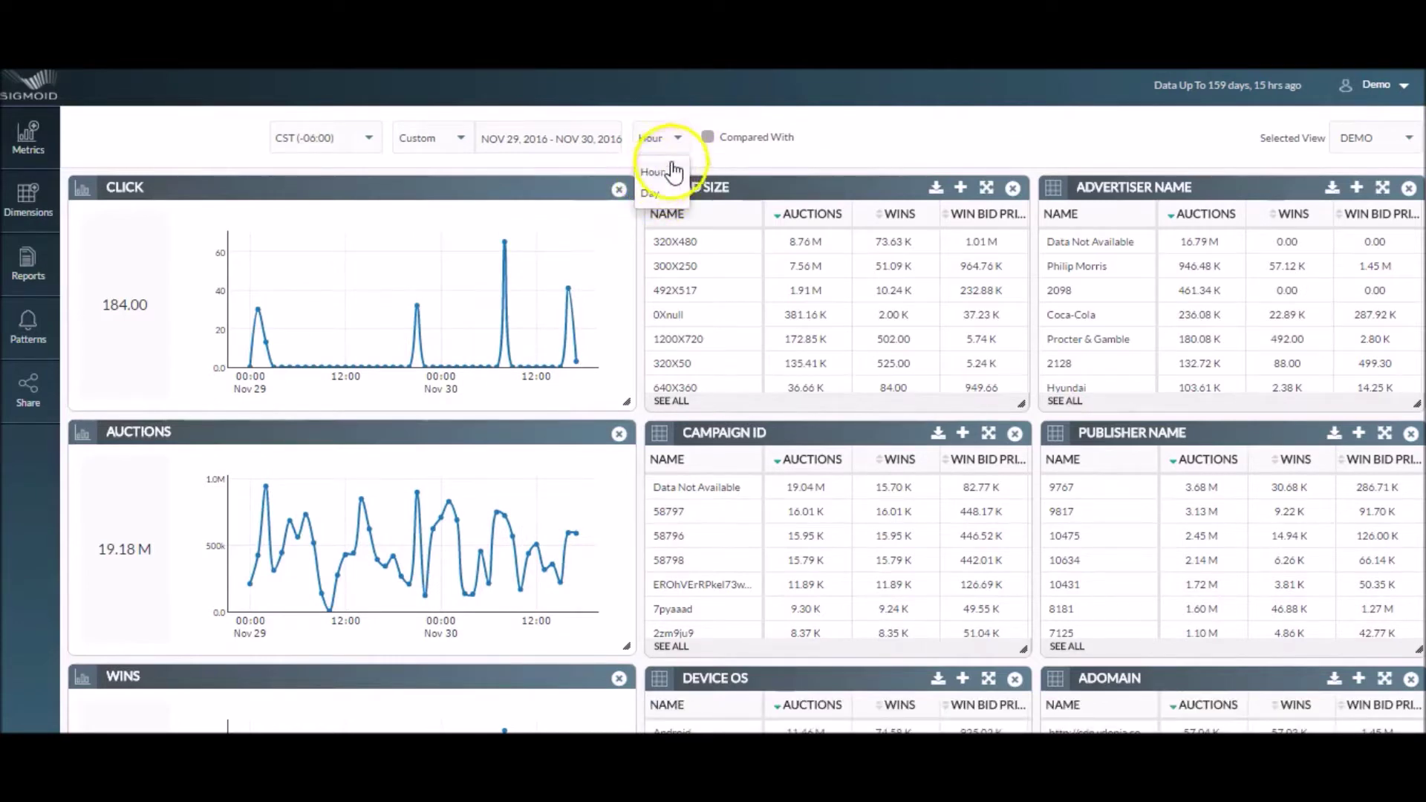
Step: Turn on comparison with Nov 27–28, 2016 and review the deltas
click(709, 140)
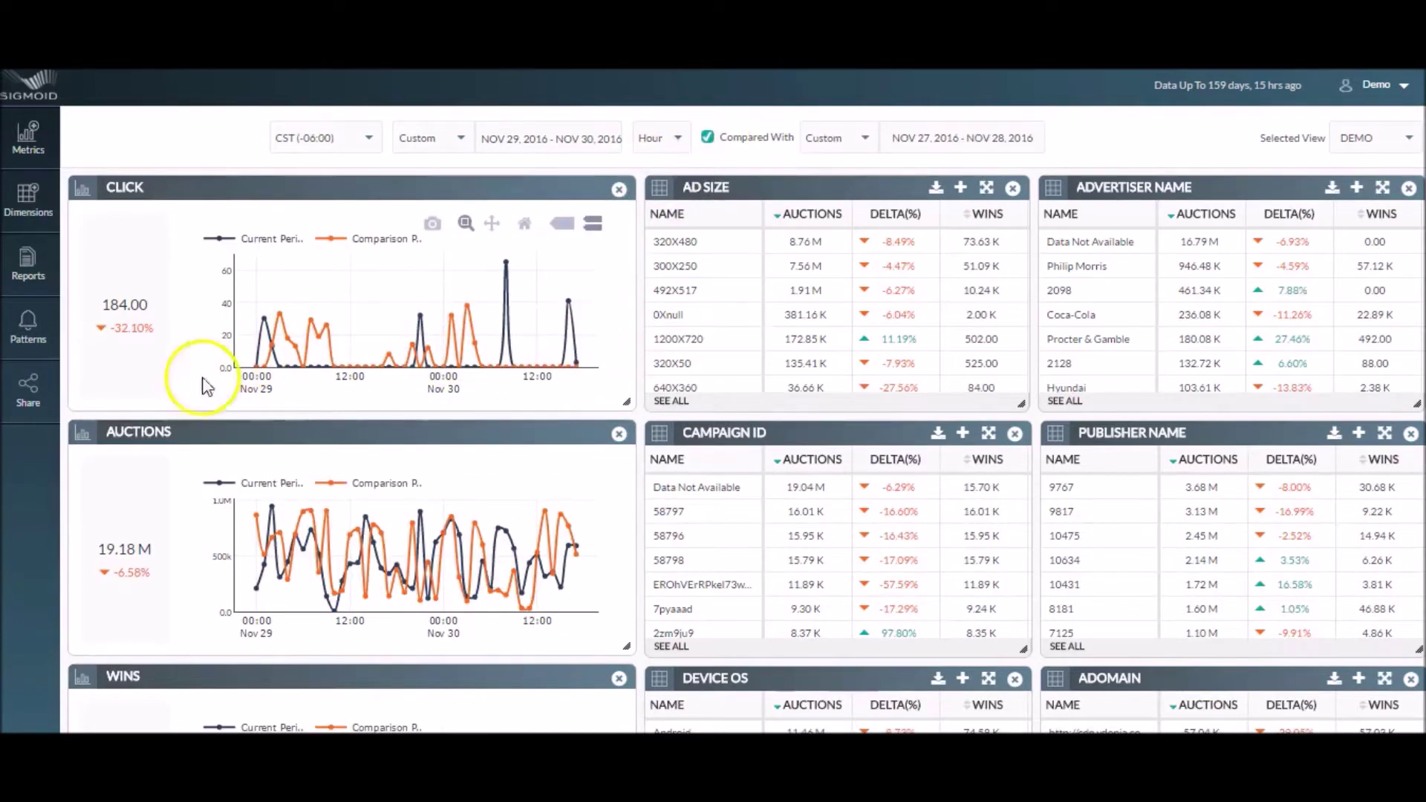
scroll(782, 610, down, 3)
scroll(527, 698, down, 5)
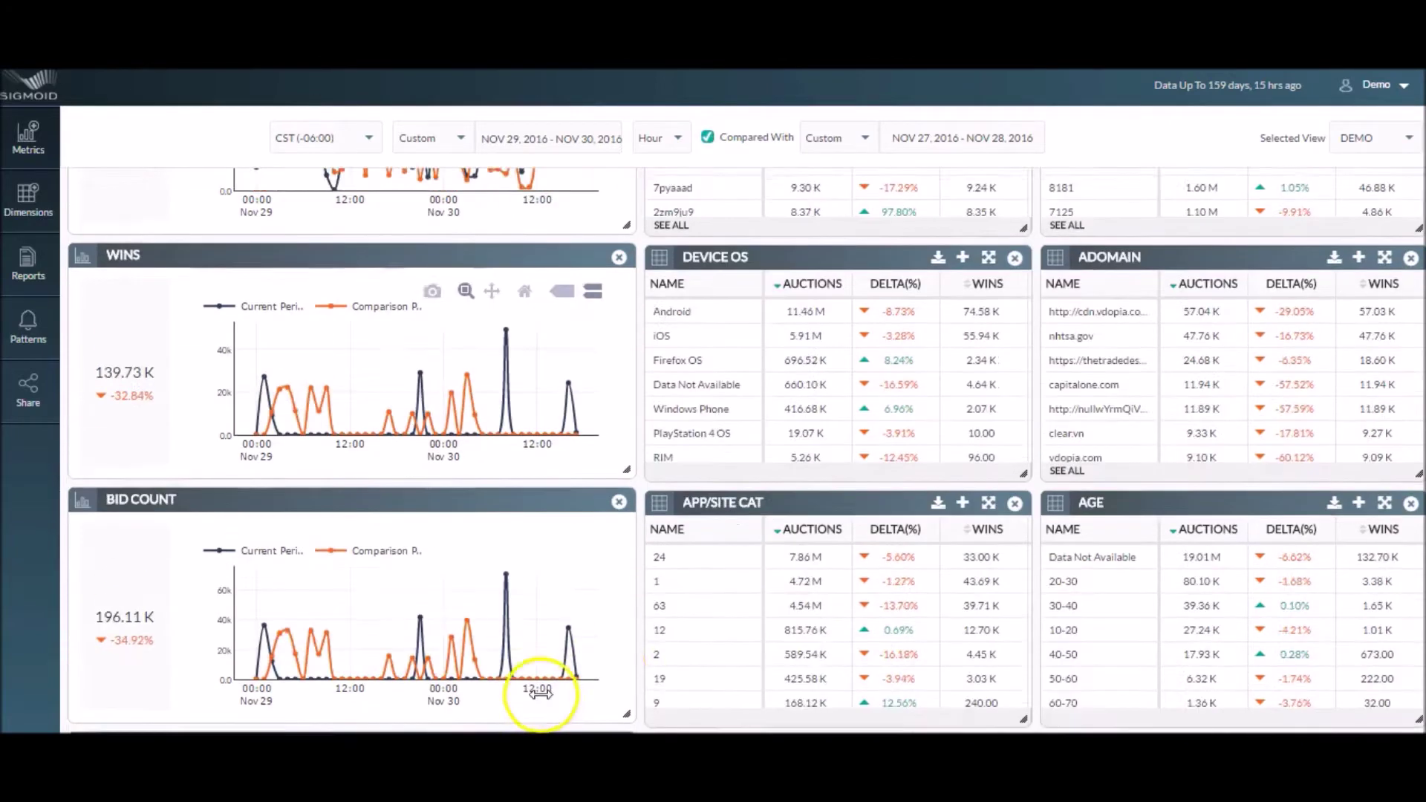
scroll(565, 394, up, 5)
click(33, 136)
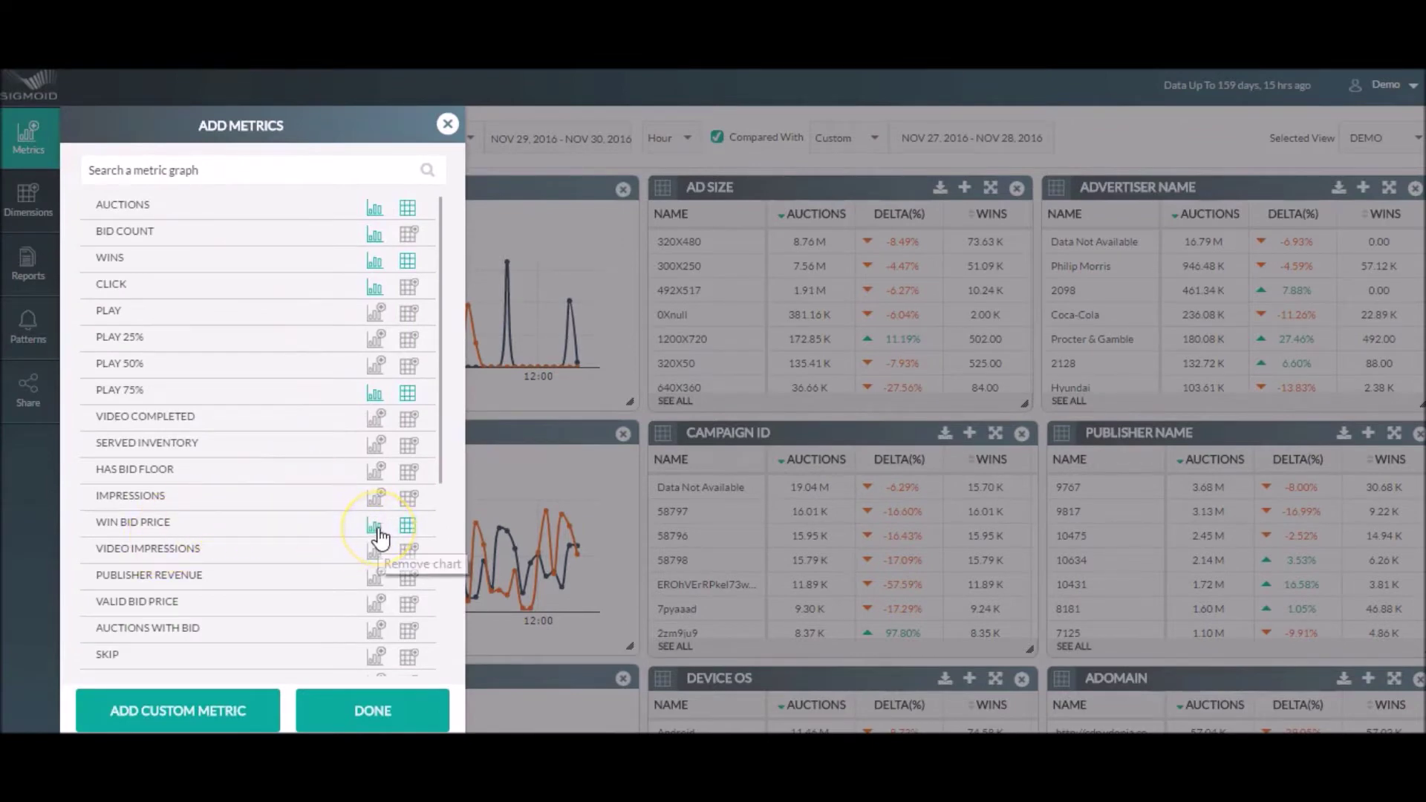
Step: Enable AUCTIONS WITH BID and add custom metric Render_Rate as ((sum[RENDER])/(sum[WIN]))
click(401, 592)
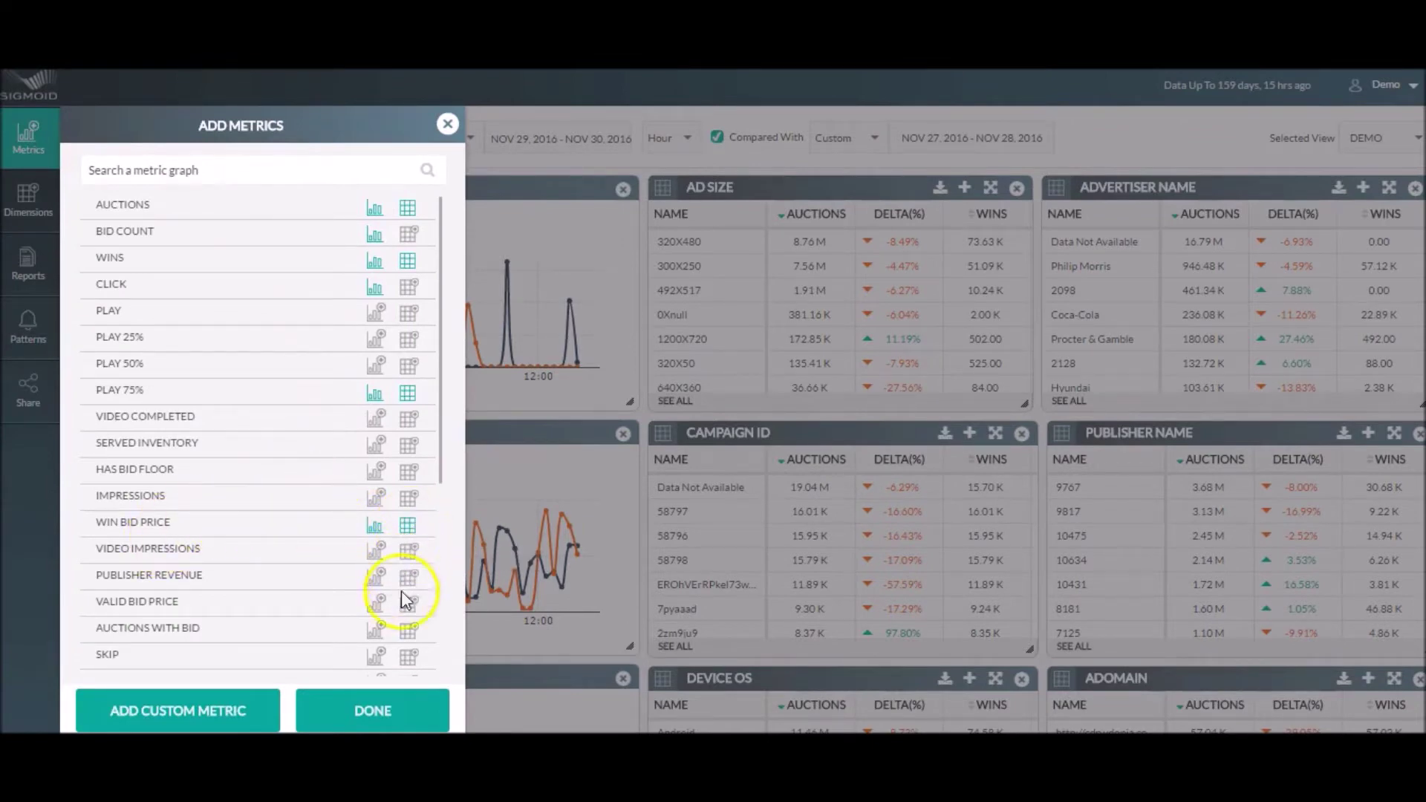
click(409, 635)
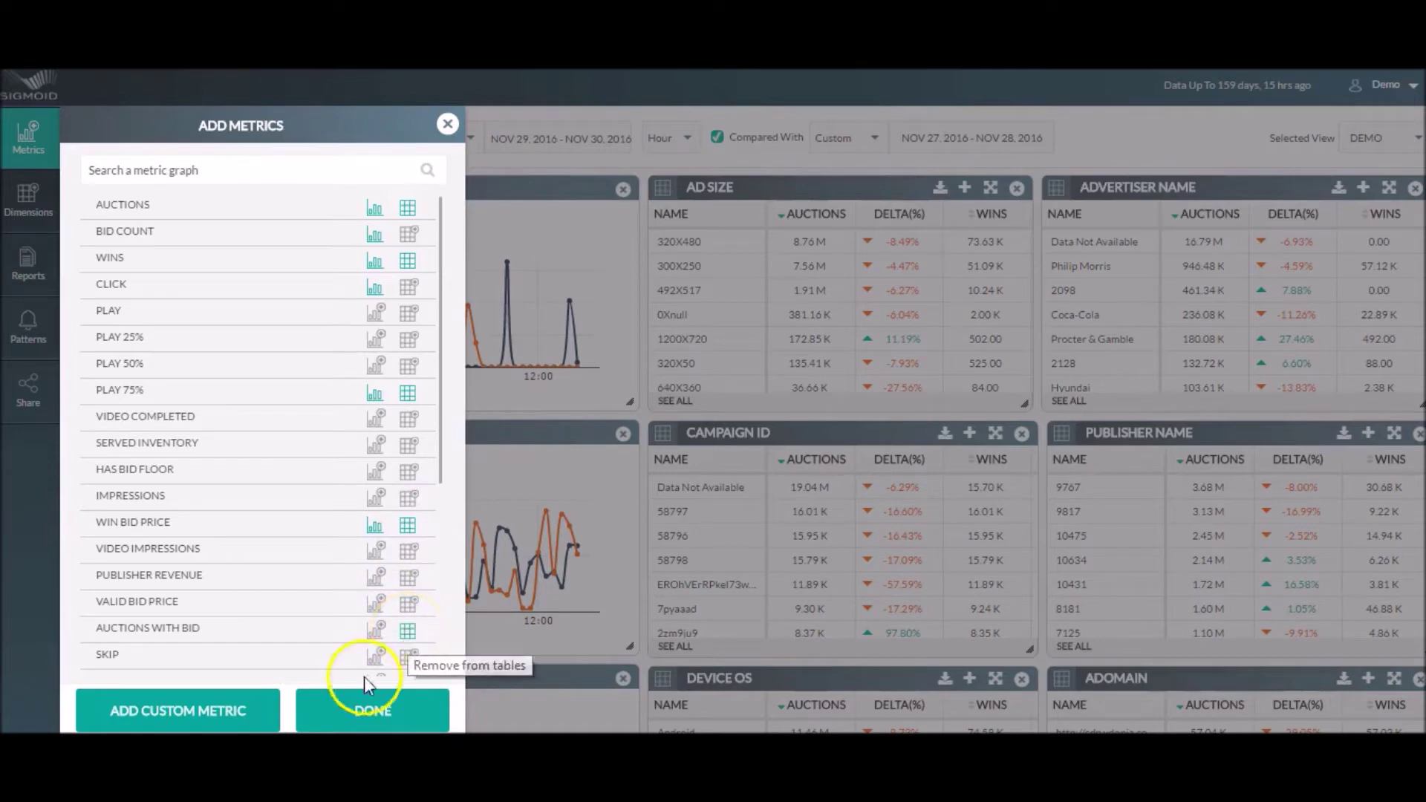
click(199, 713)
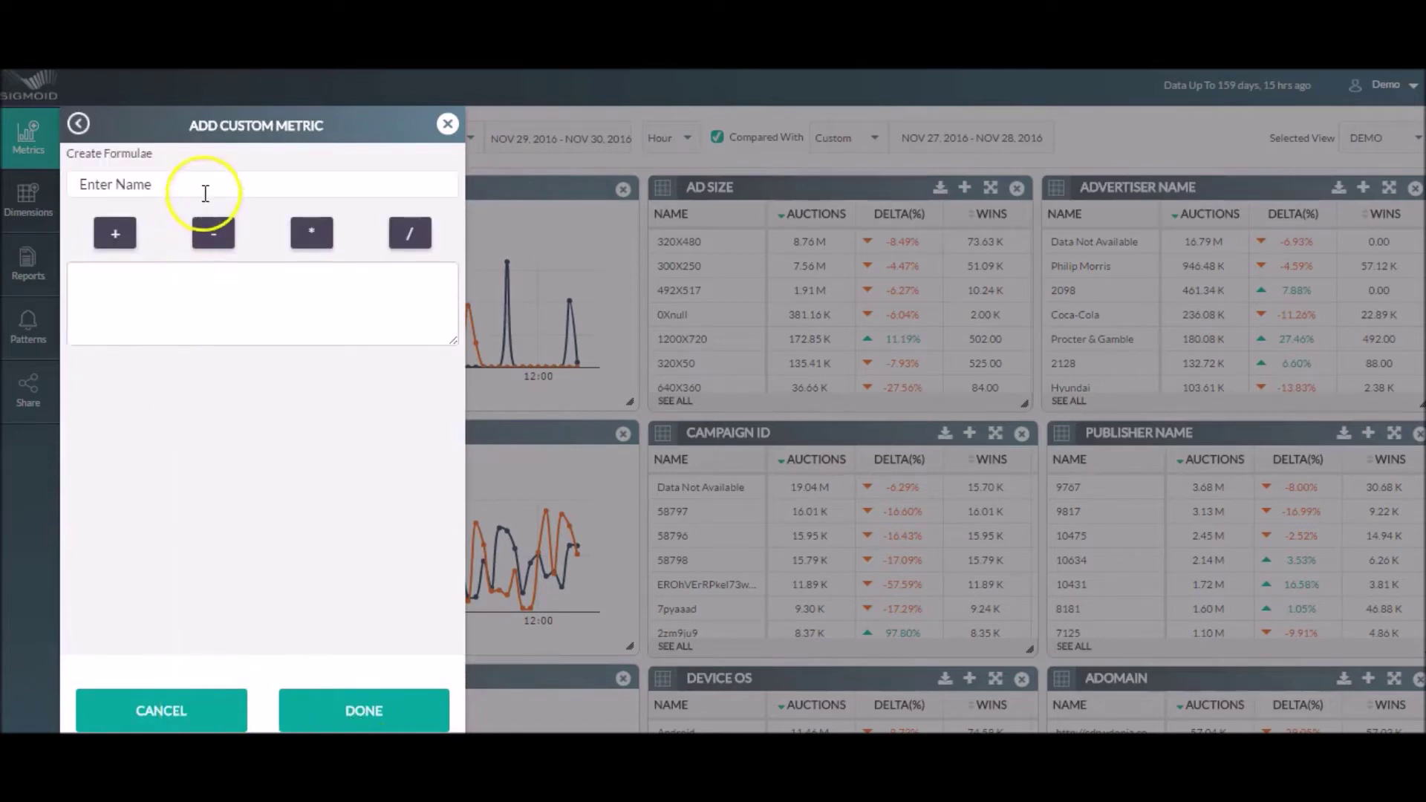
text(Render_Rate)
click(201, 318)
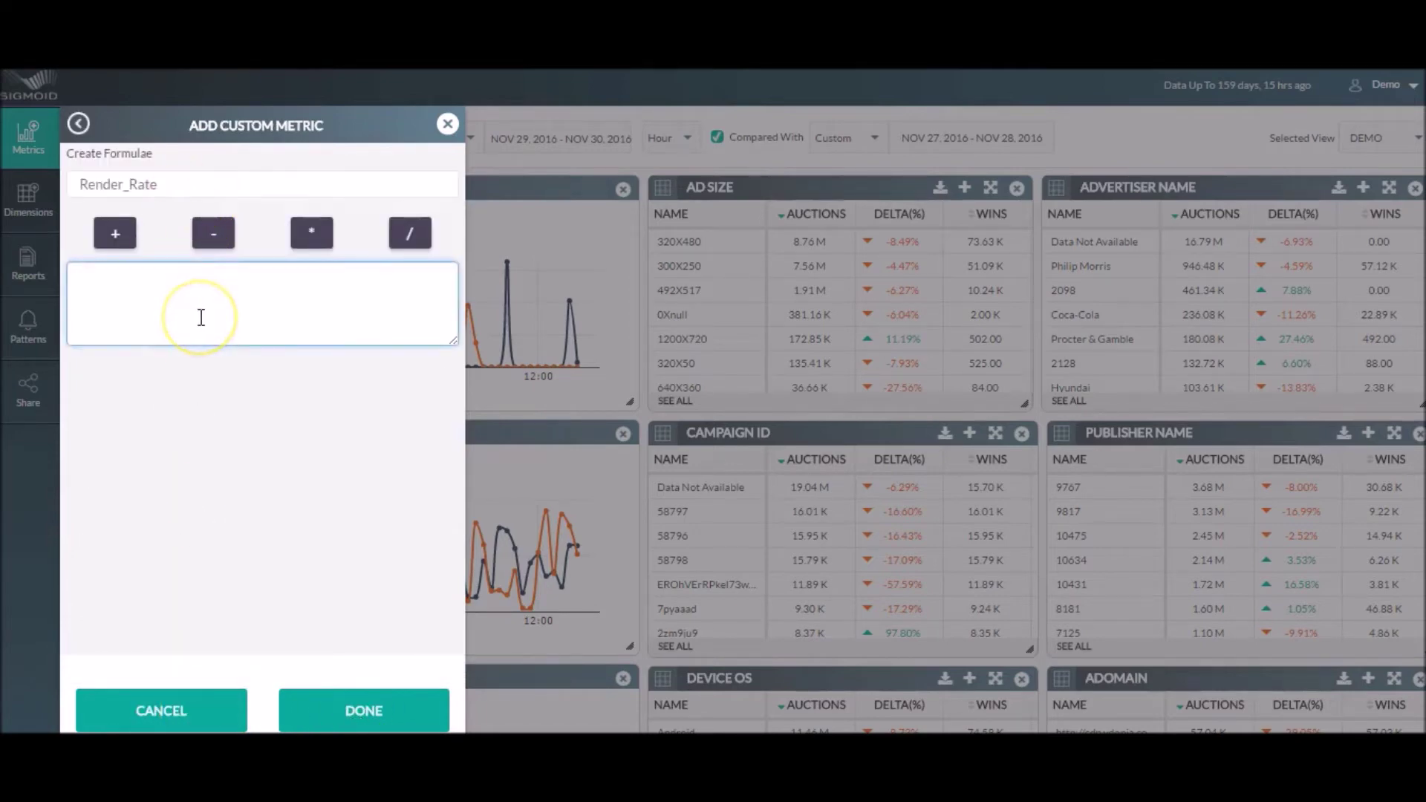
text(( ( sum [ RENDER ] ) / ( sum [ WIN ] ) ))
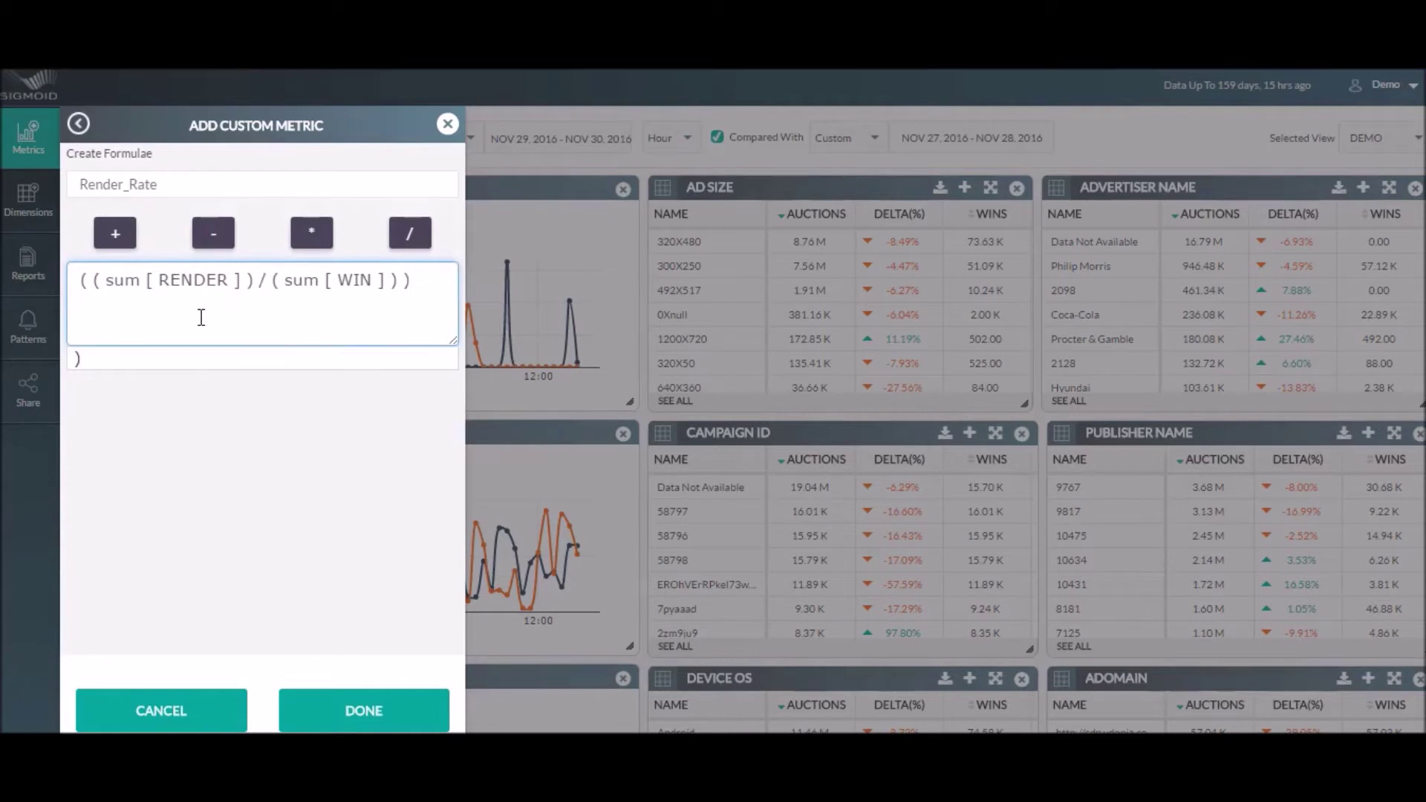
click(363, 713)
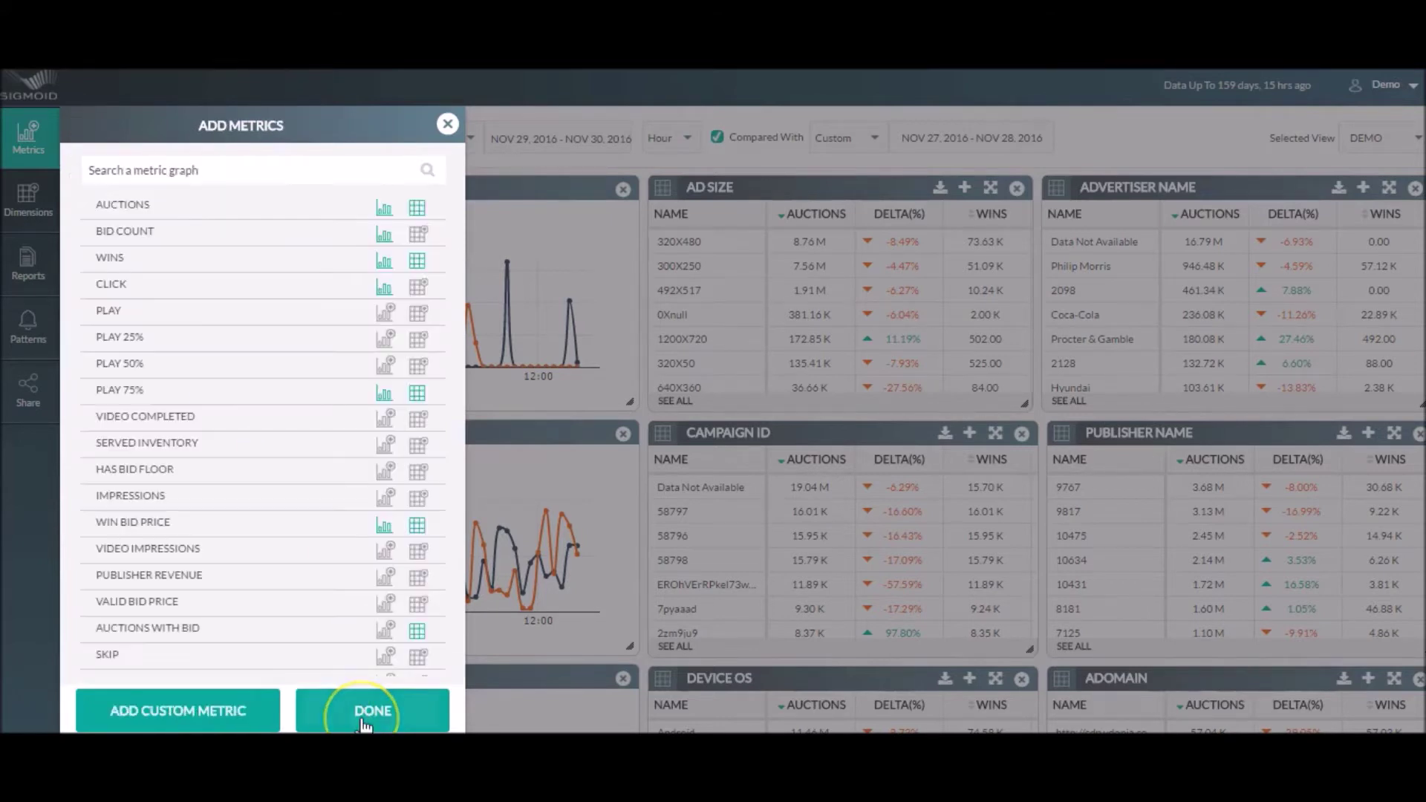
click(363, 717)
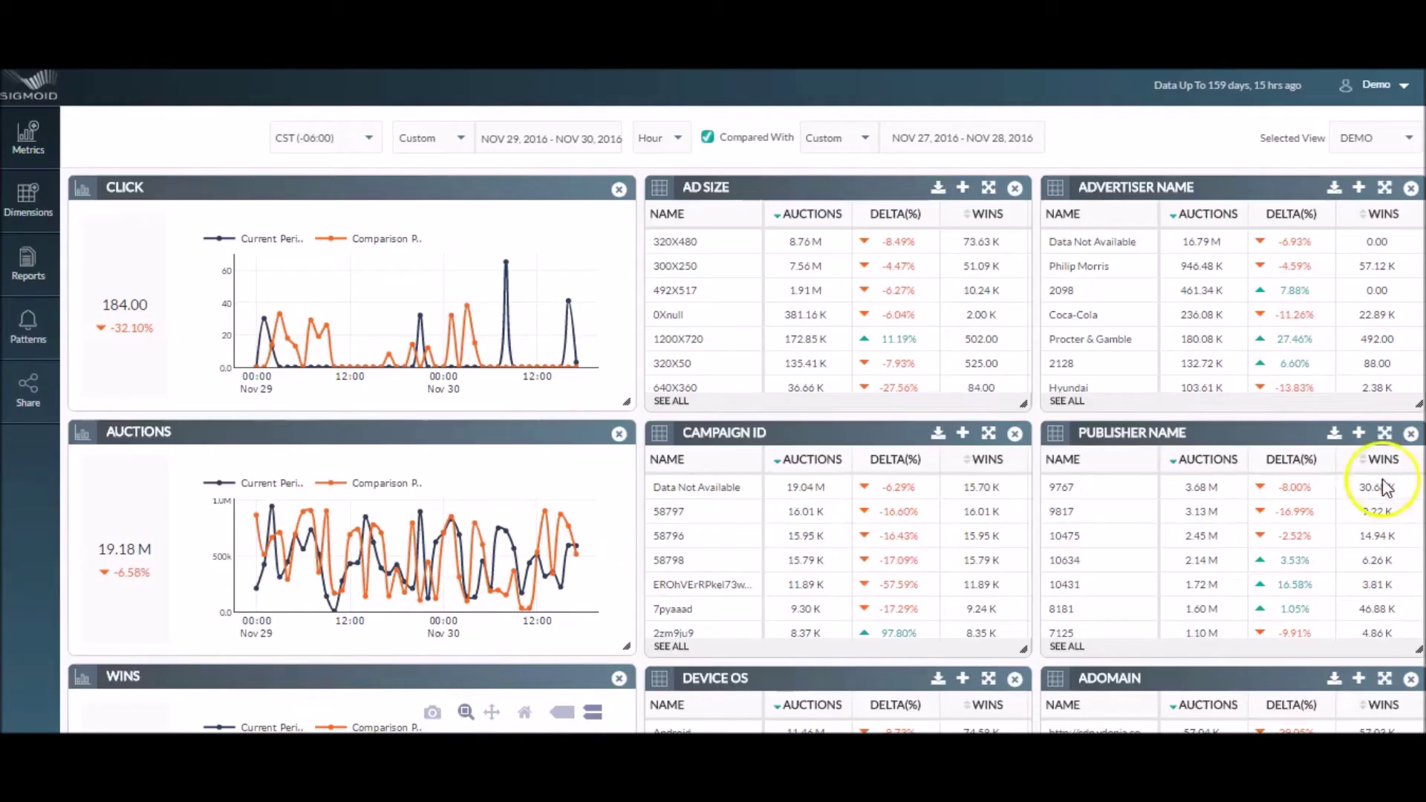
Step: Add eCPM-Publisher to the Publisher Name table and scroll across to view the new column
click(1359, 438)
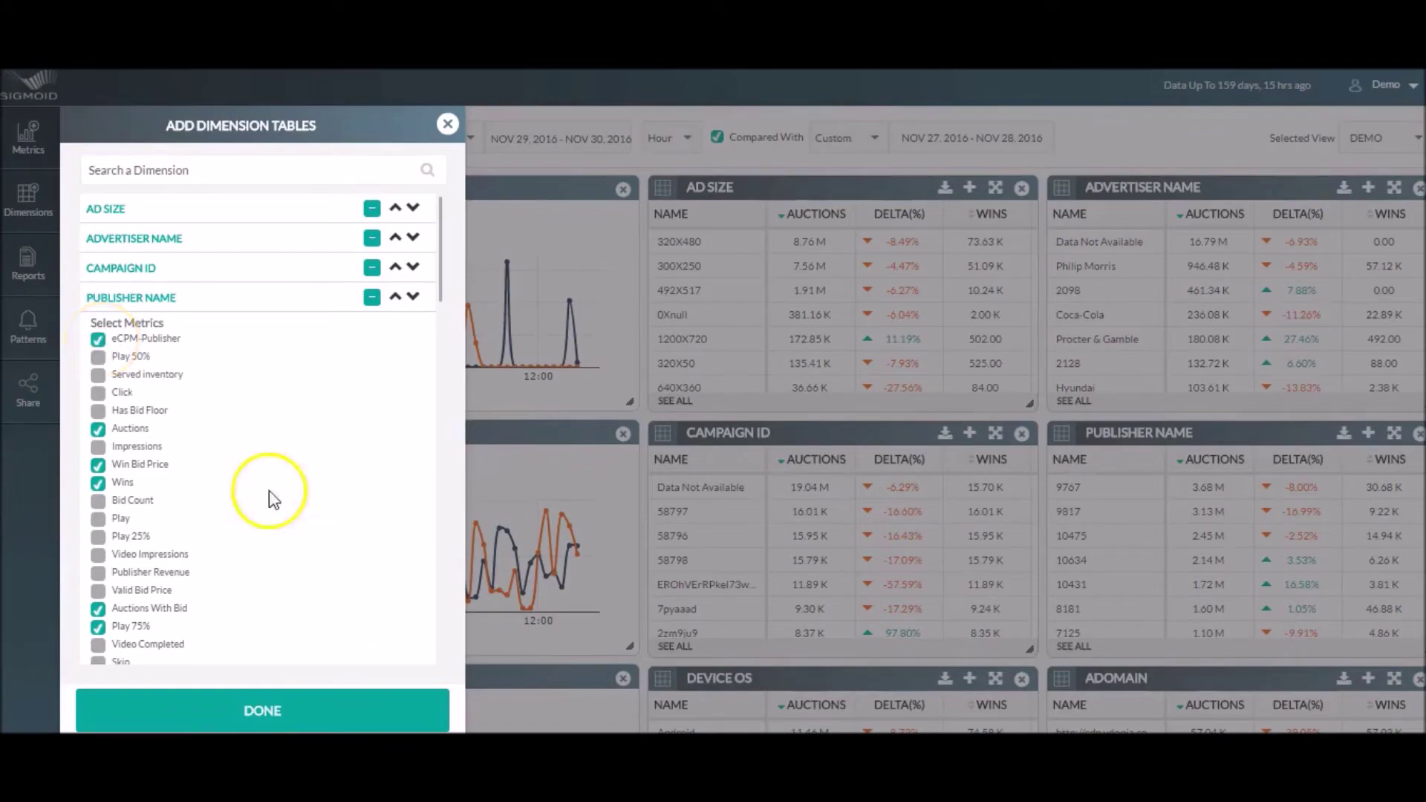
click(294, 710)
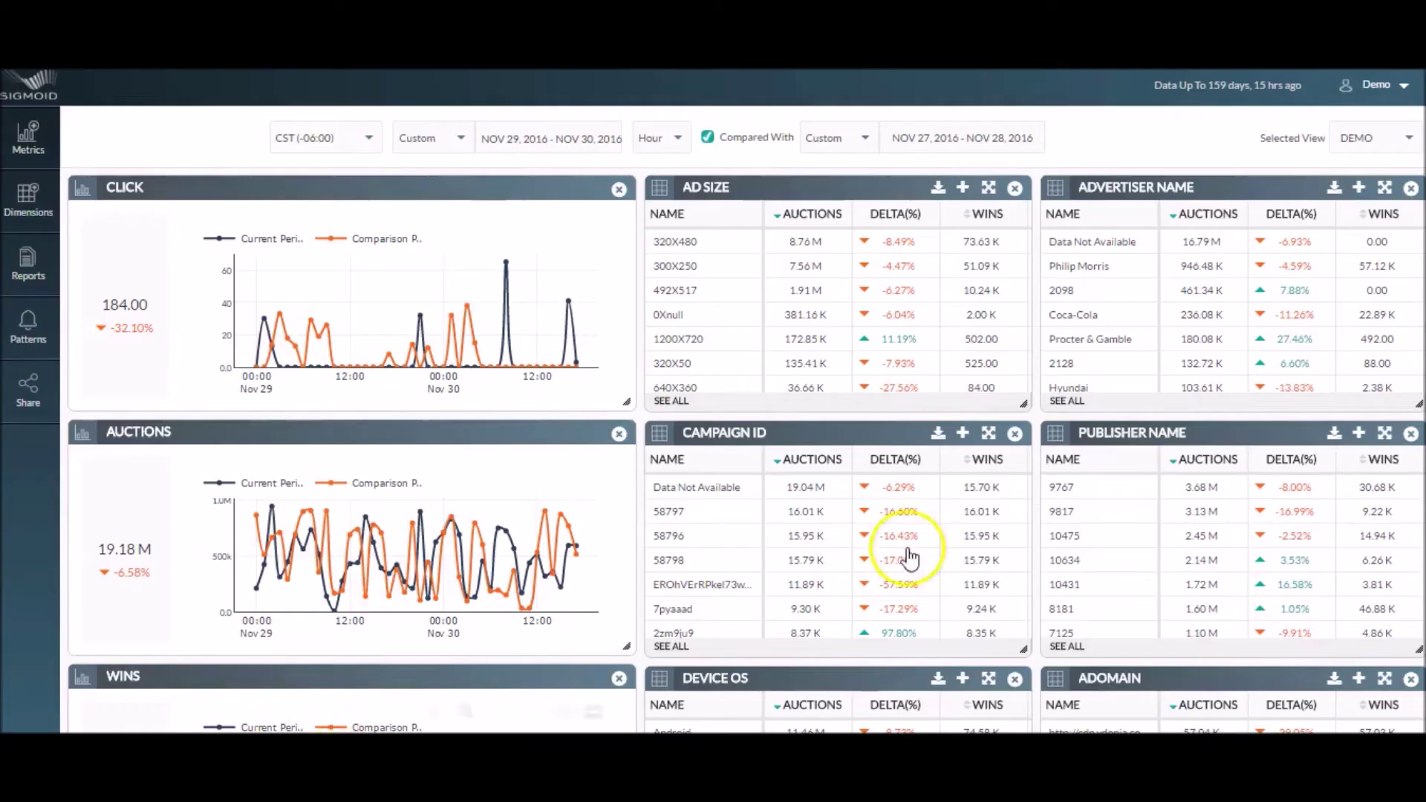
drag(1101, 637, 1330, 632)
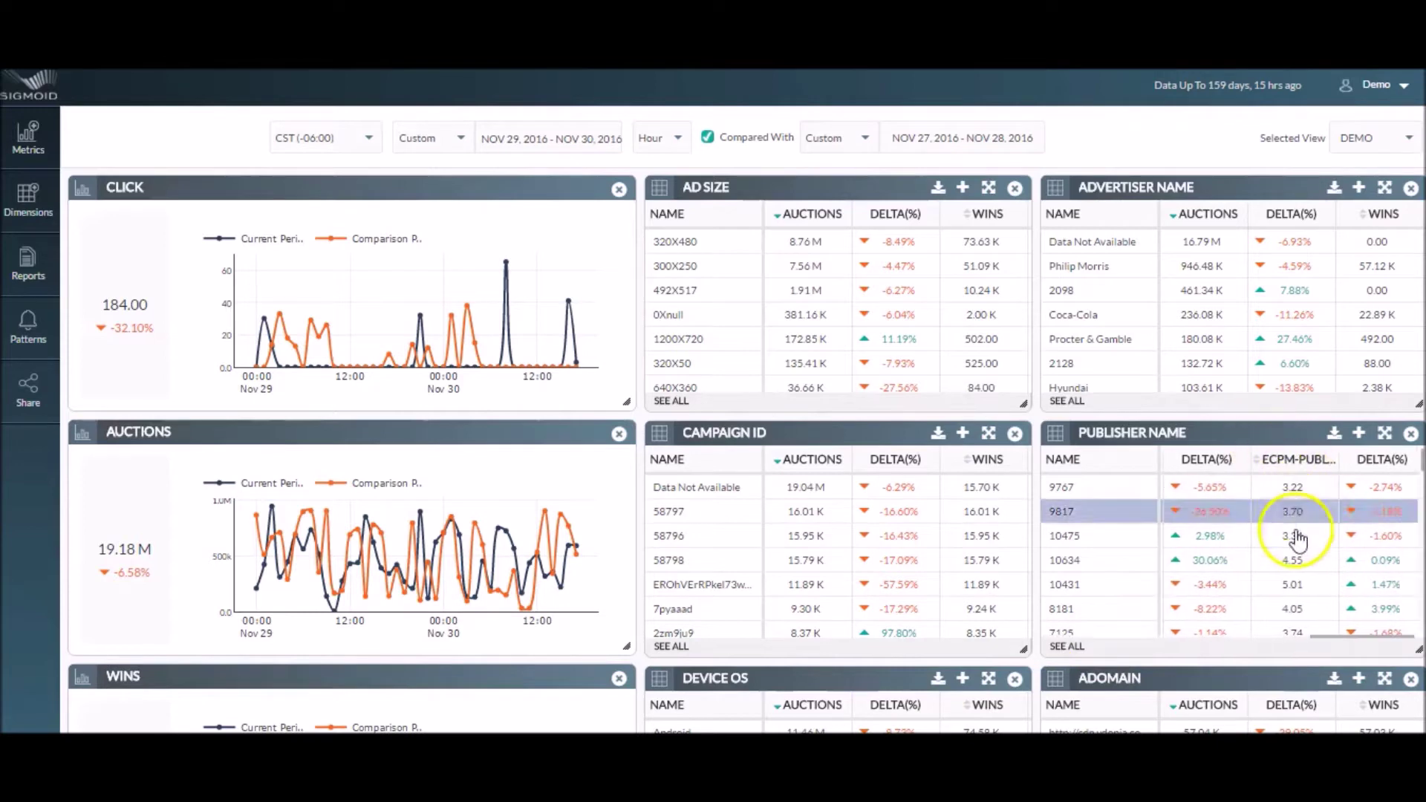
drag(1332, 635, 1058, 654)
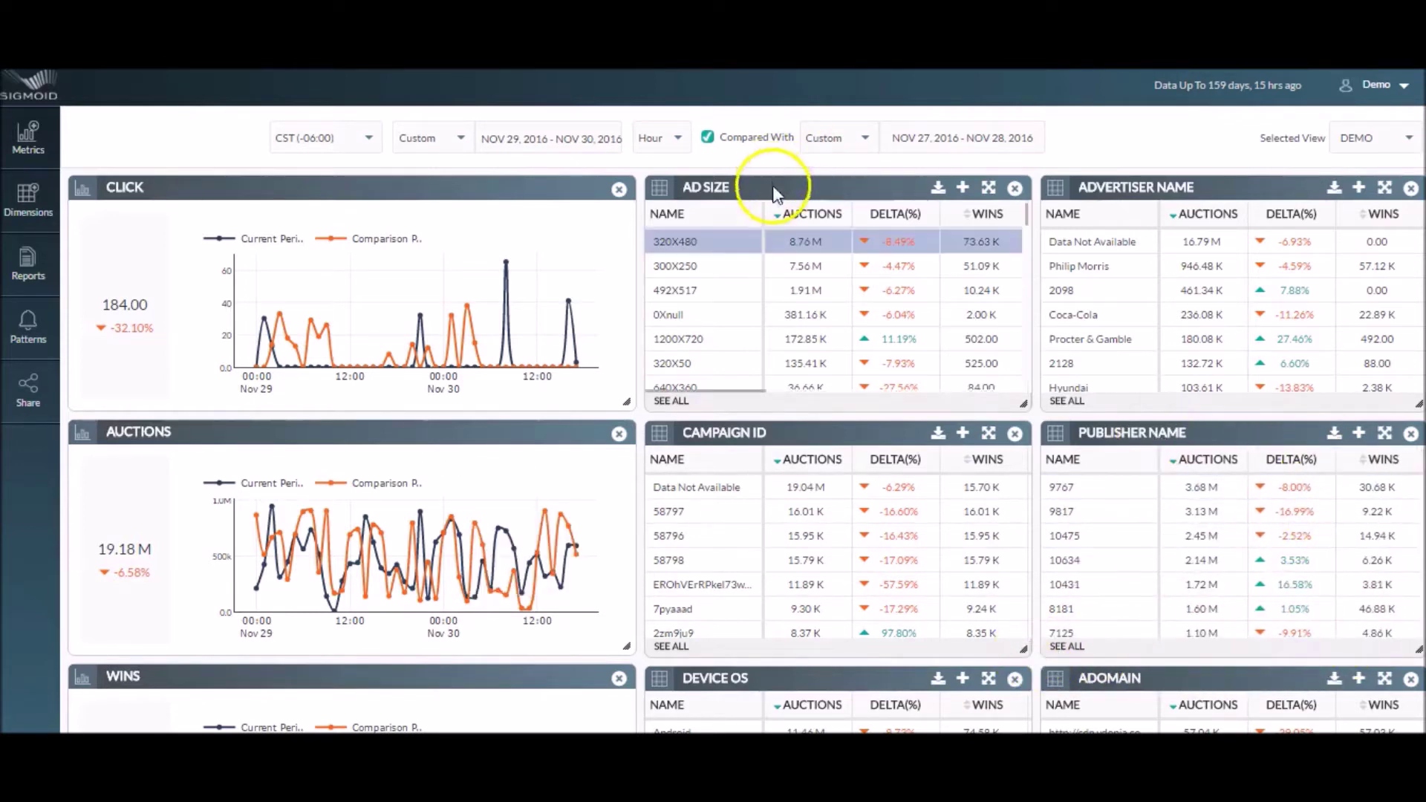
Step: Toggle the Ad Size Auctions sort, expand the Ad Size comparison table and download it as CSV
click(779, 217)
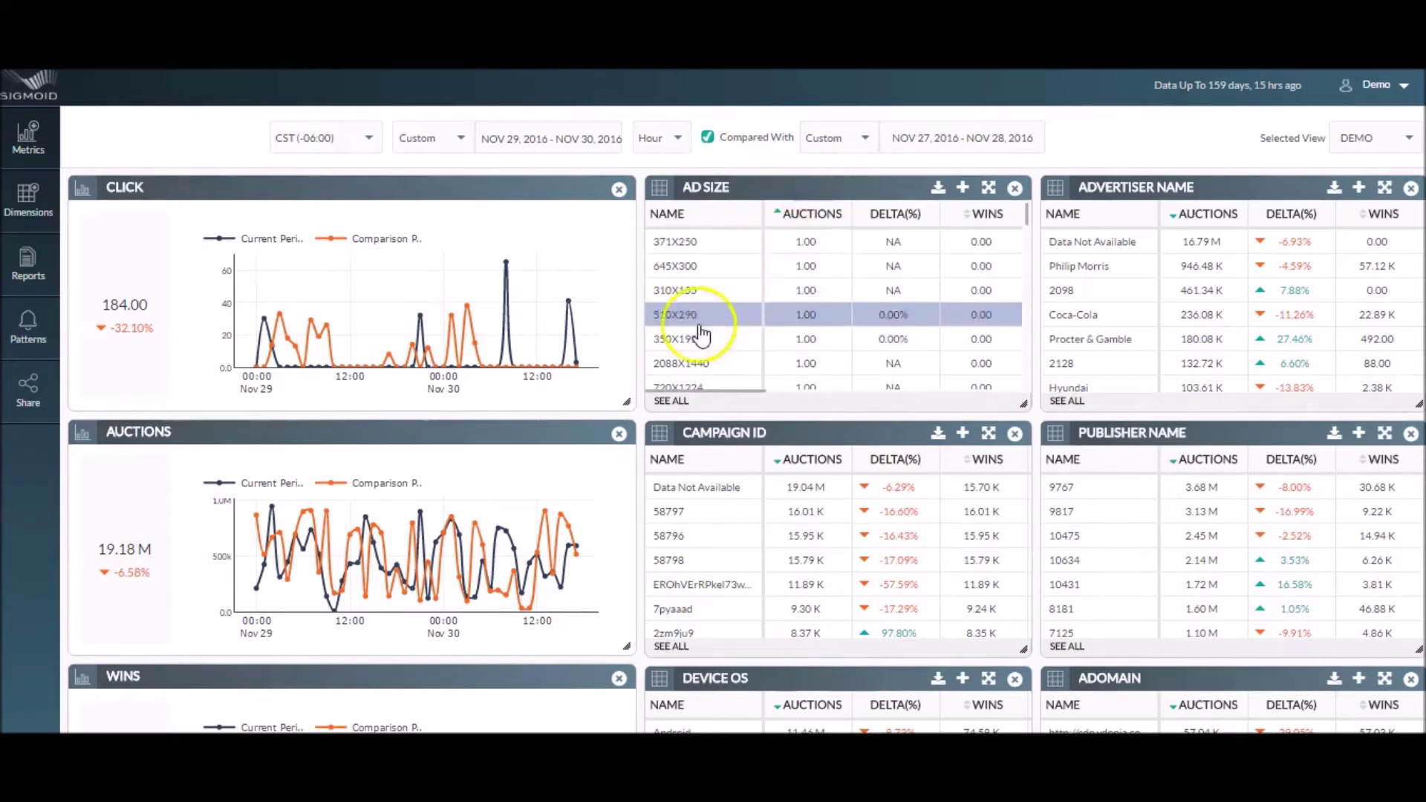
click(774, 216)
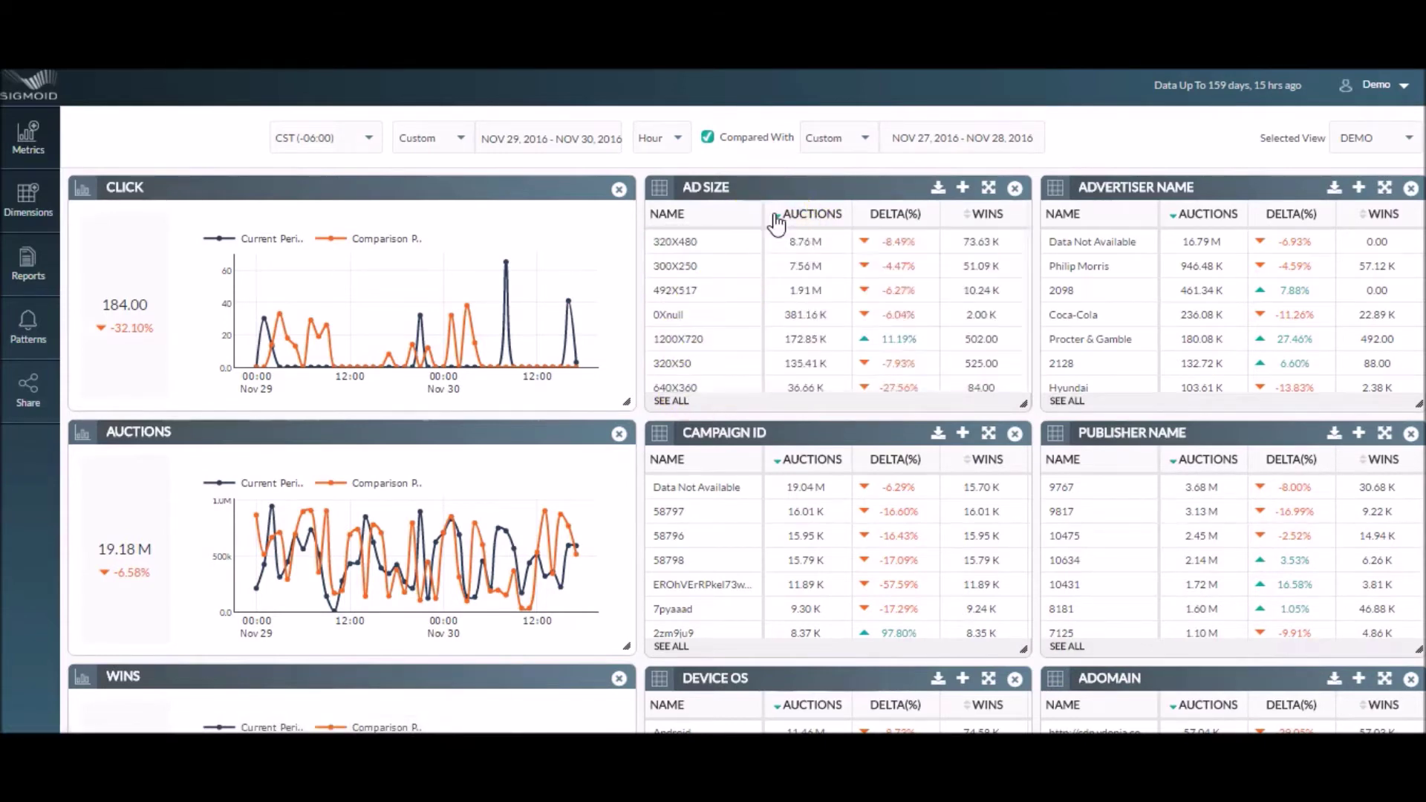
click(989, 188)
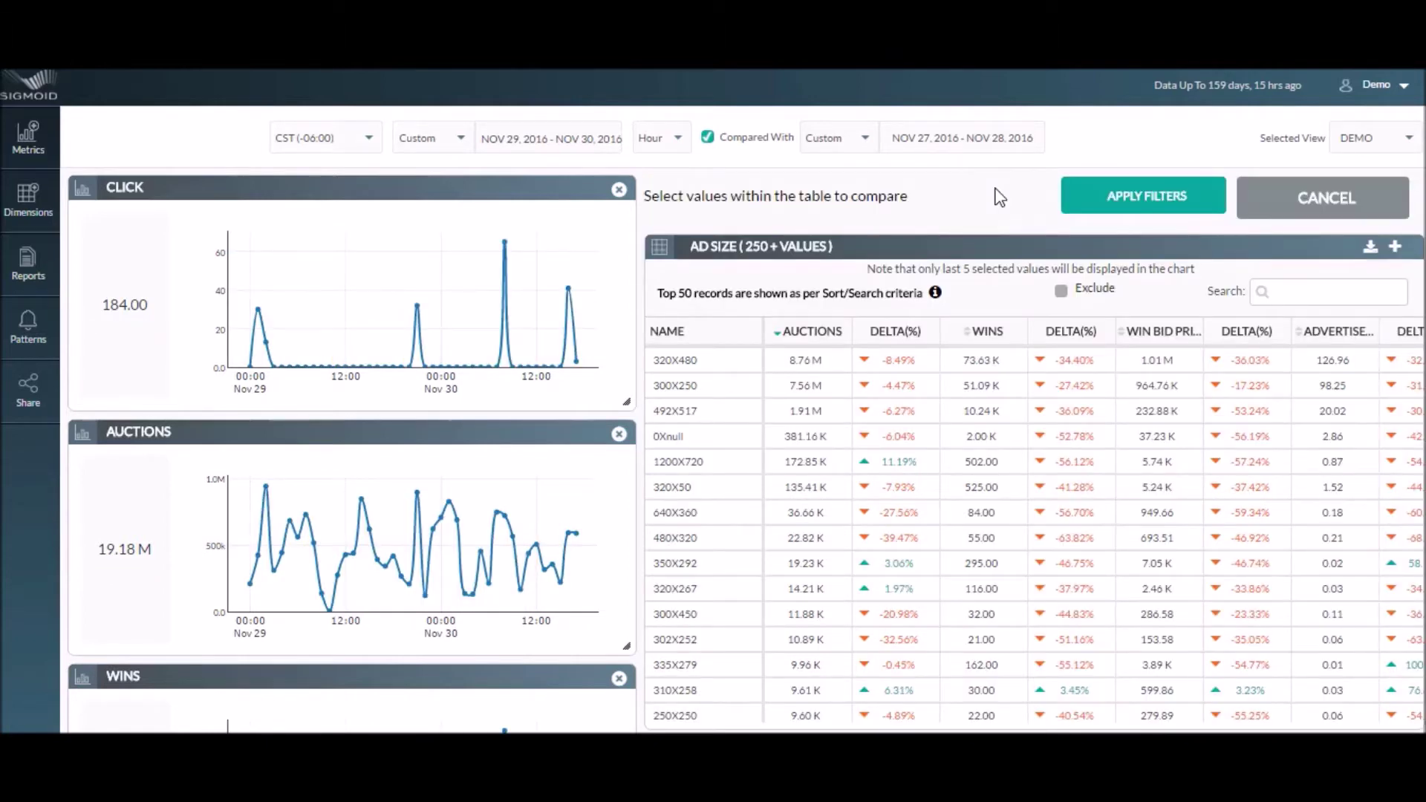
click(1347, 254)
click(1373, 246)
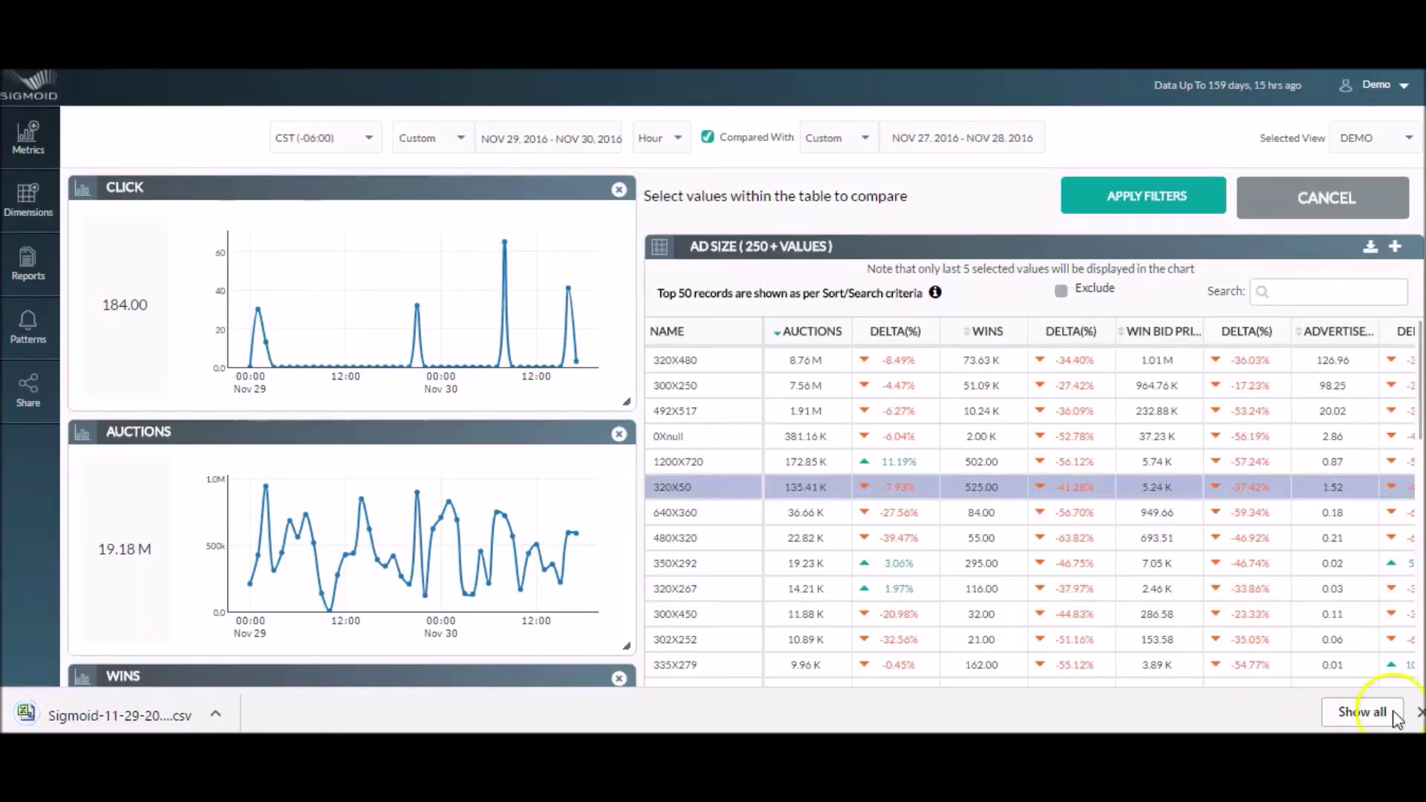
click(1419, 714)
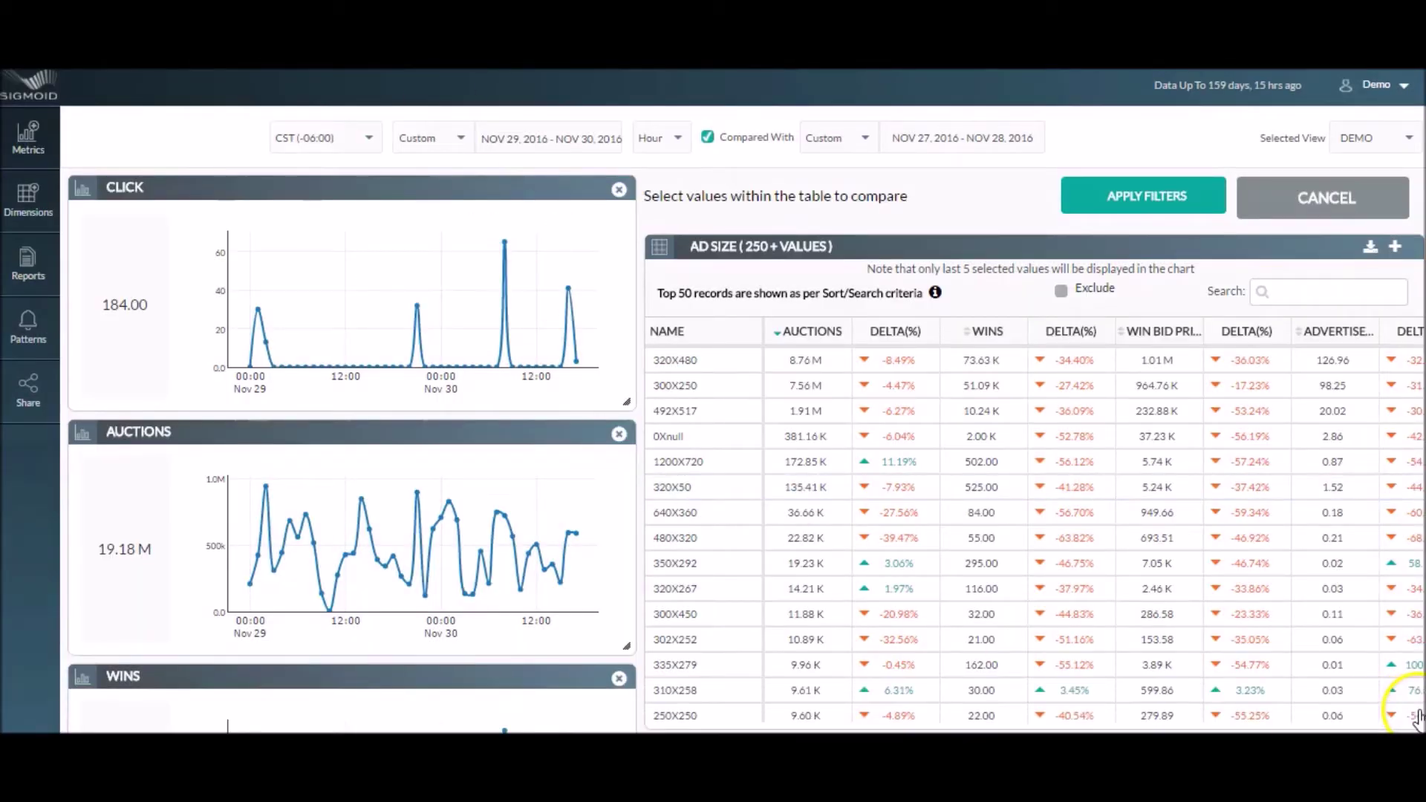
click(1313, 195)
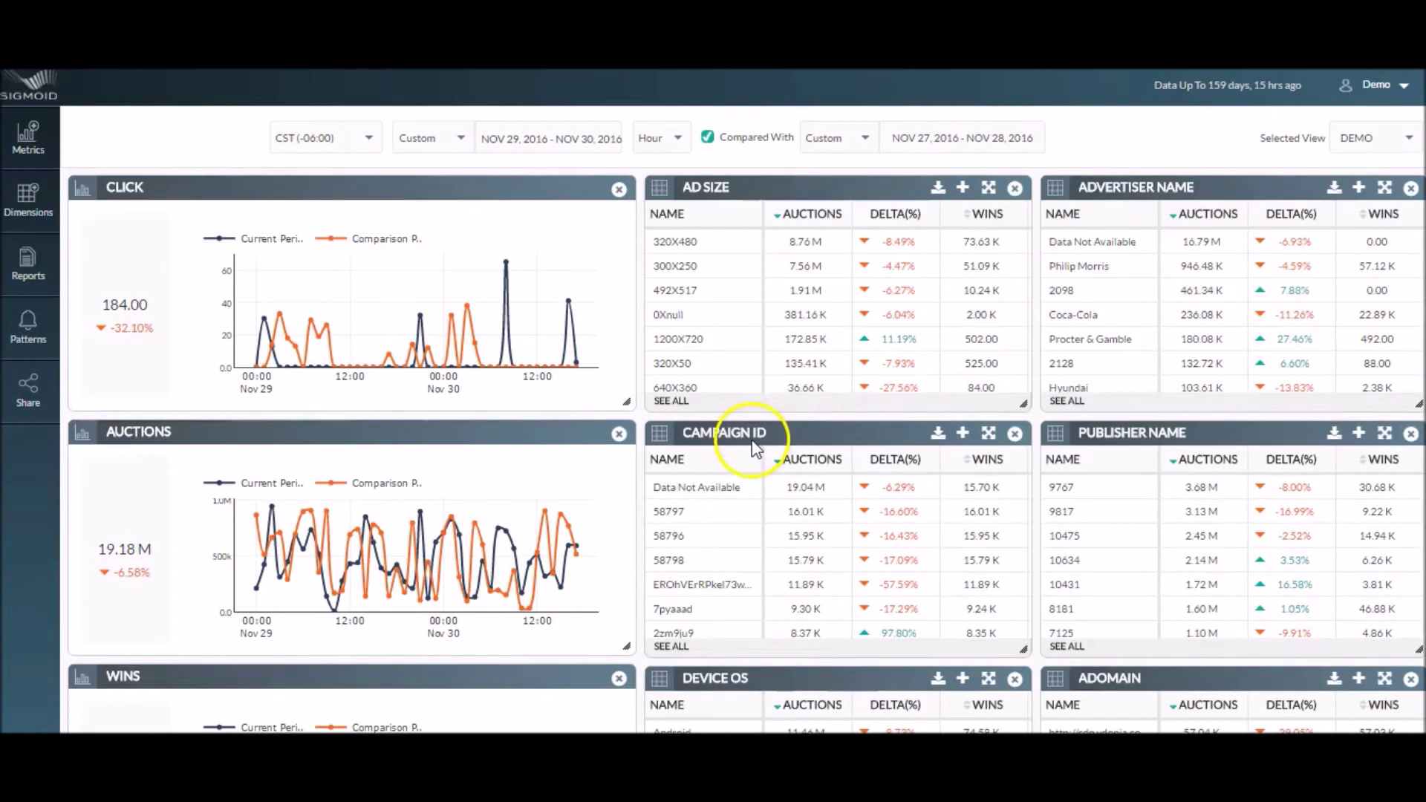
click(759, 436)
click(730, 383)
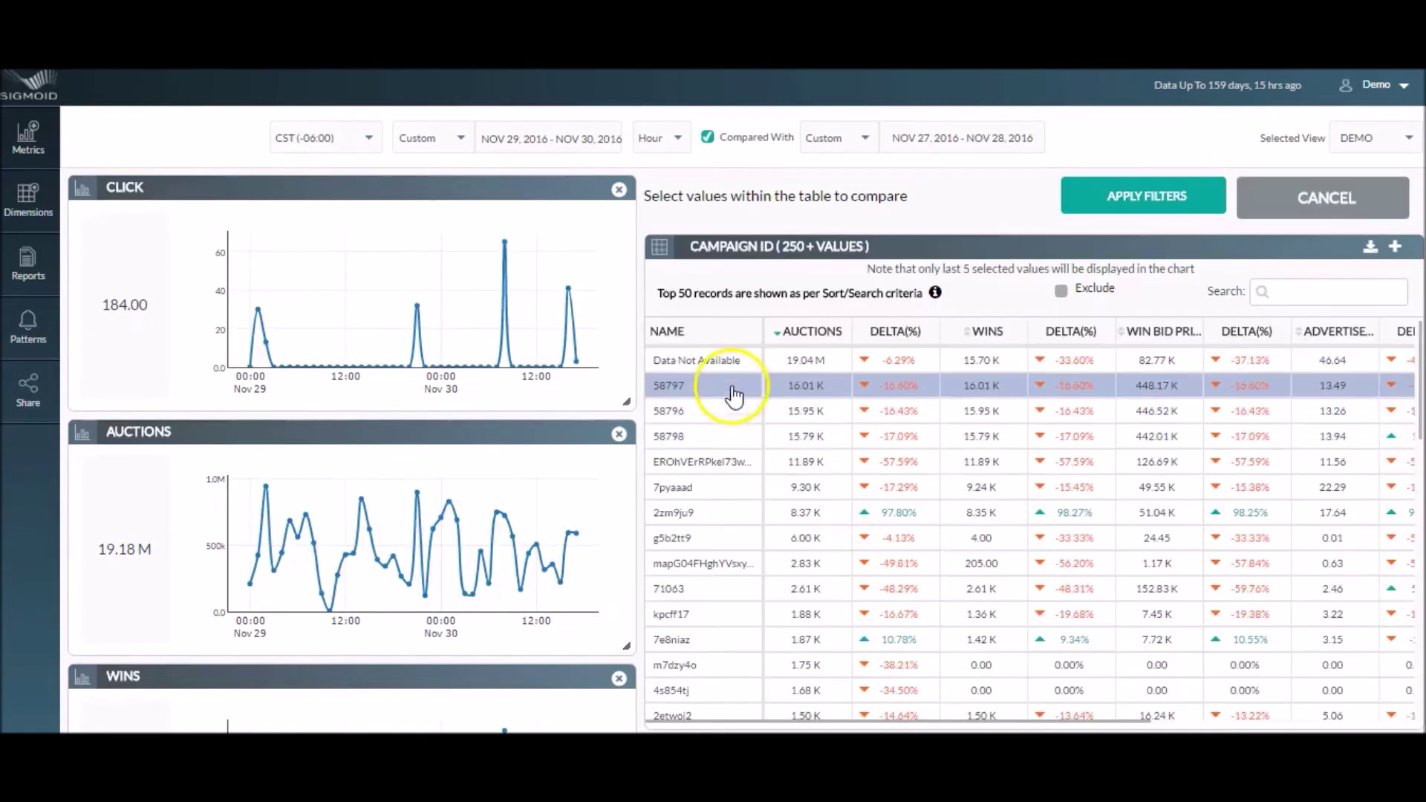
click(733, 408)
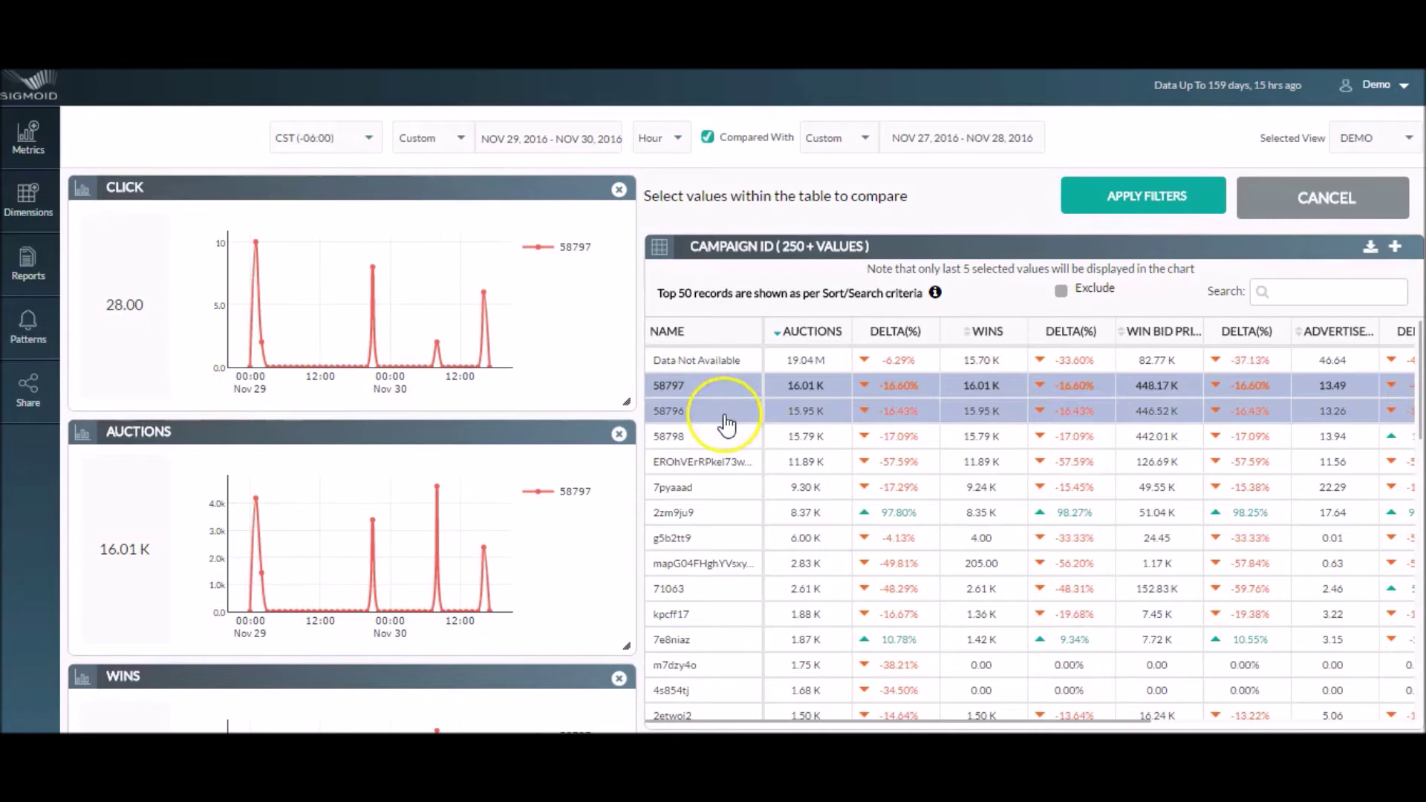
click(725, 486)
click(724, 513)
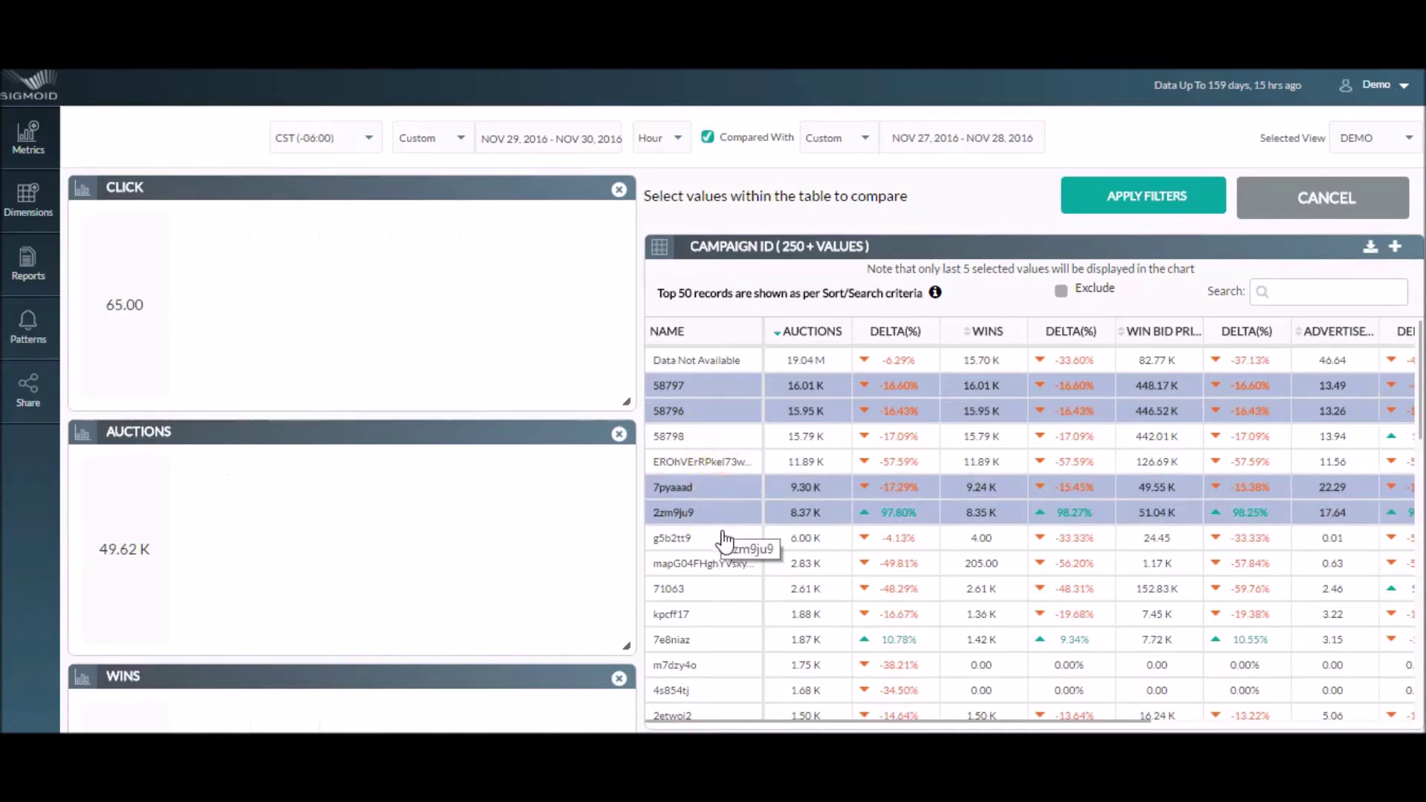
click(725, 538)
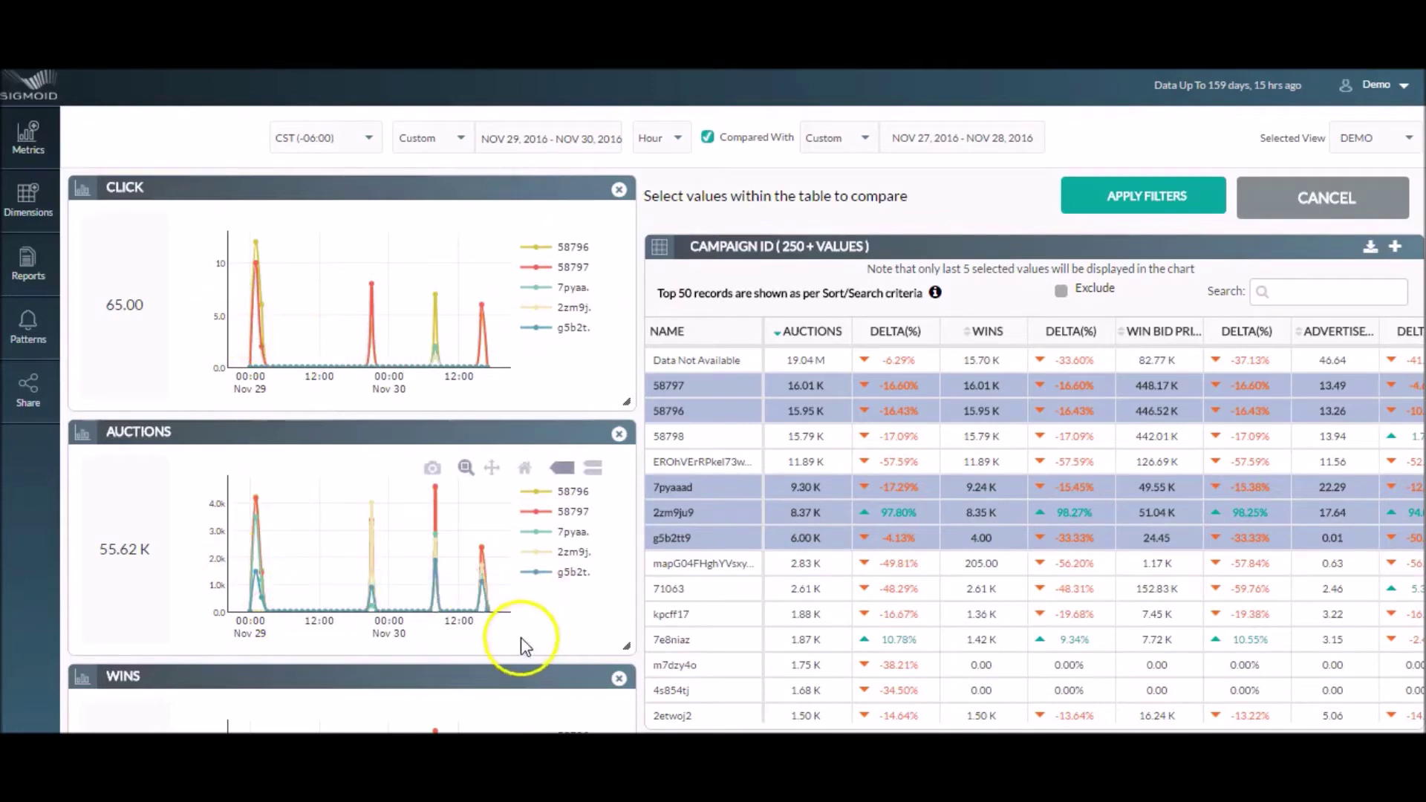
scroll(520, 637, down, 5)
scroll(690, 611, up, 5)
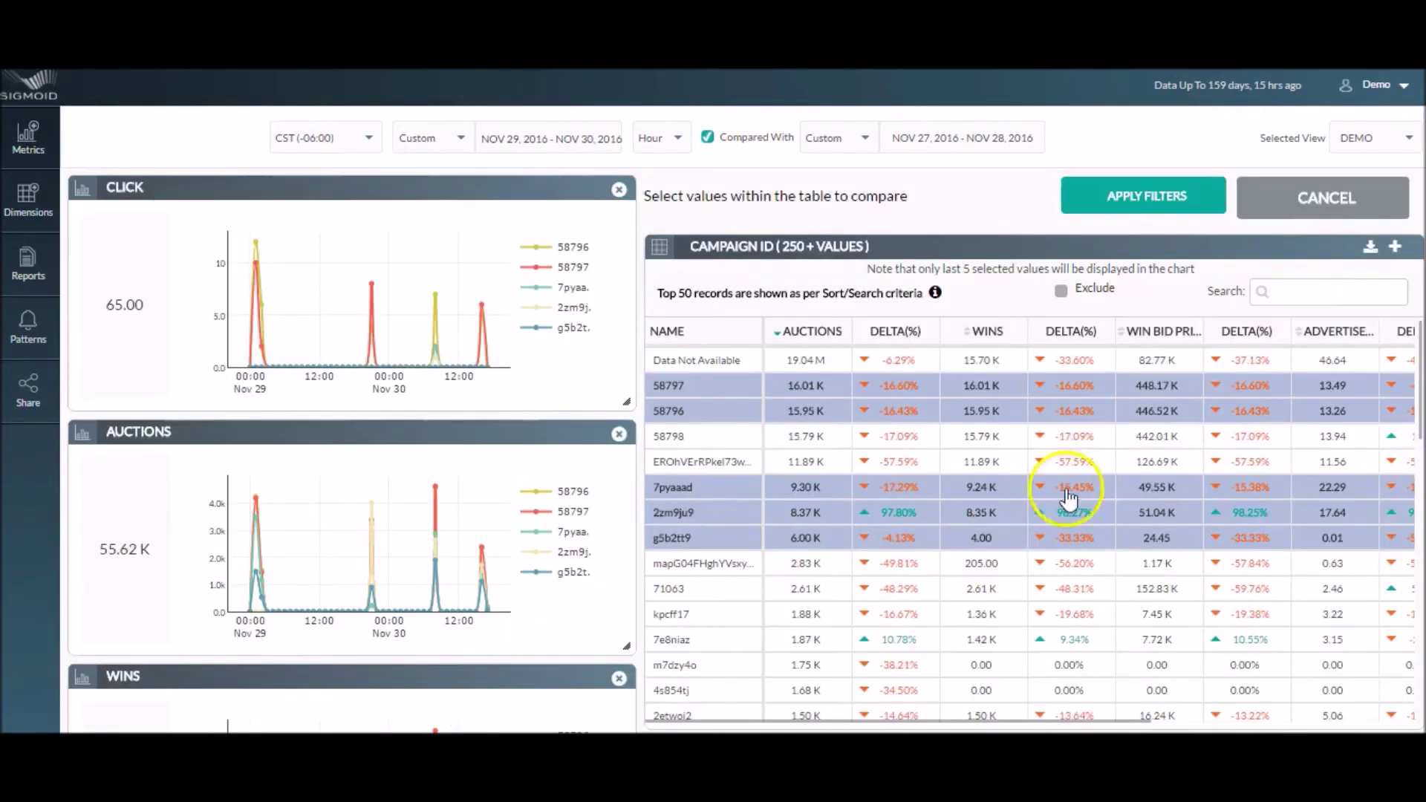
click(1311, 195)
Step: Filter the dashboard to campaign 58797, iOS devices and the 300X250 ad size
click(671, 512)
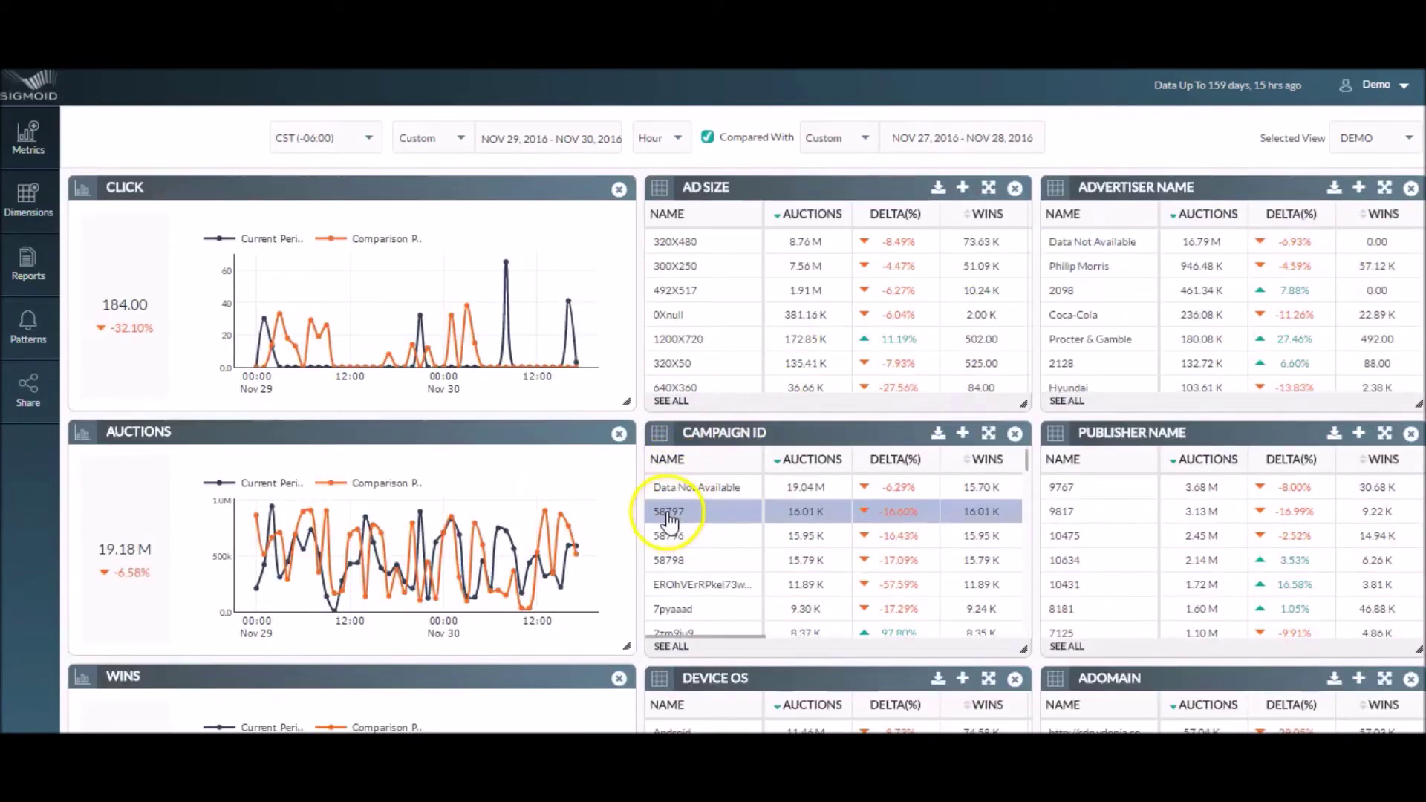
scroll(680, 519, down, 3)
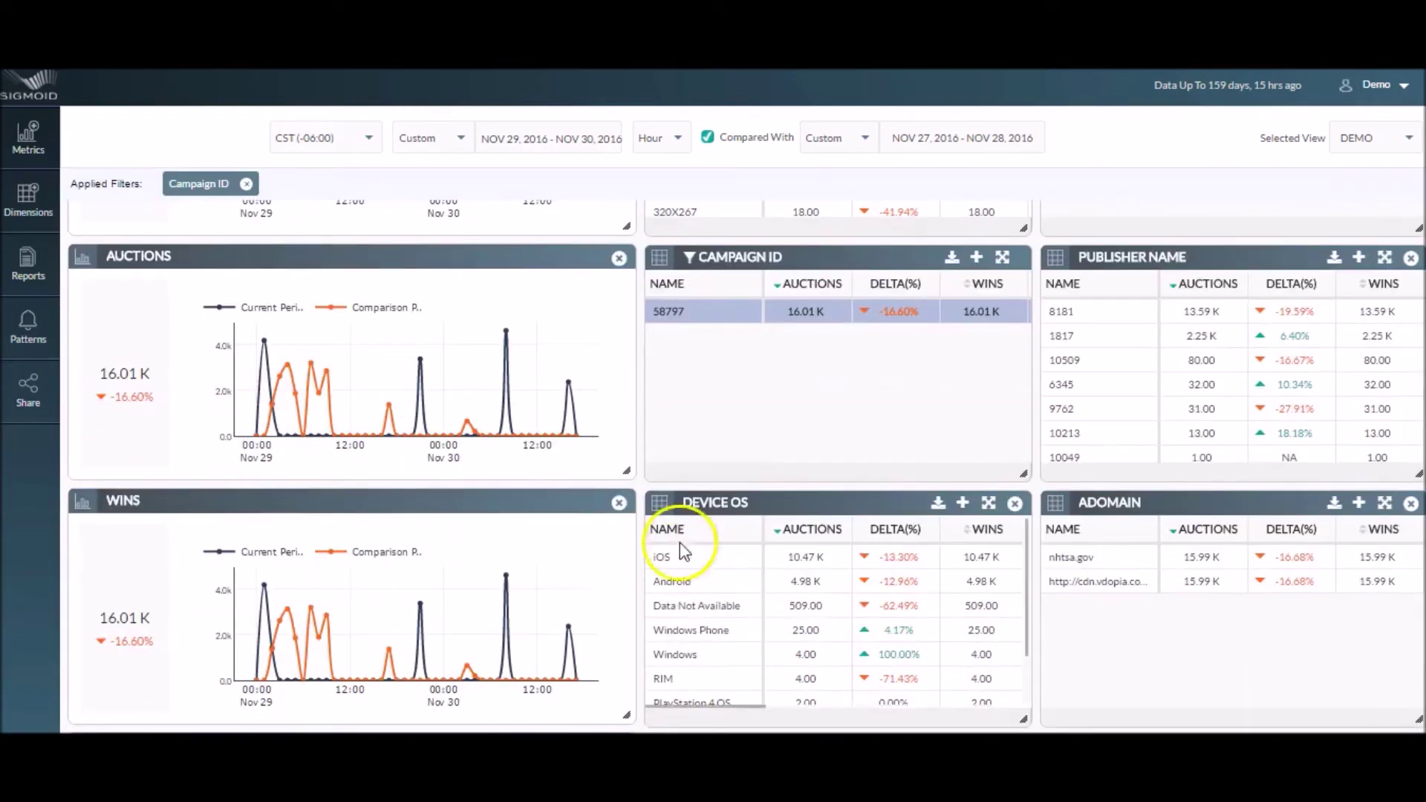
click(673, 586)
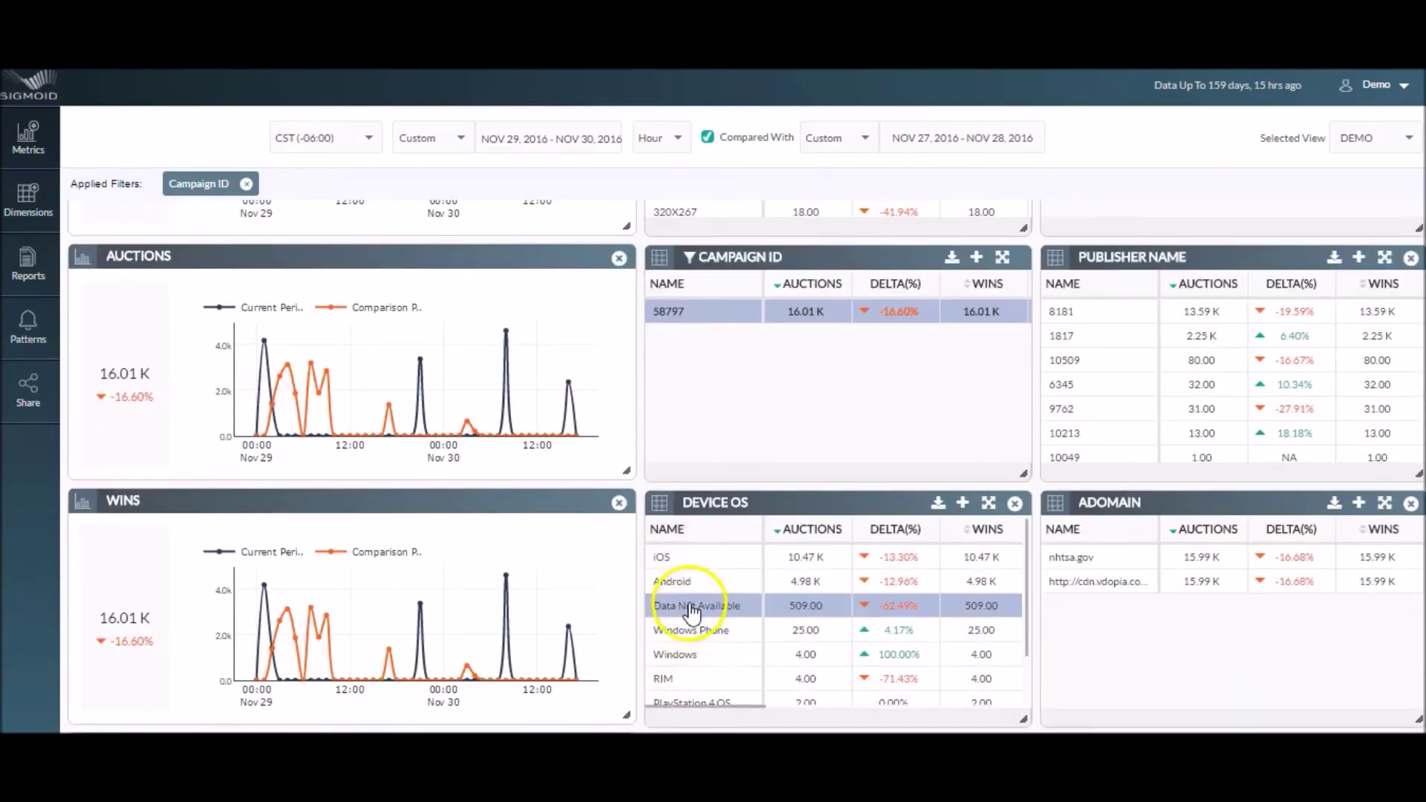
click(673, 559)
scroll(427, 372, up, 3)
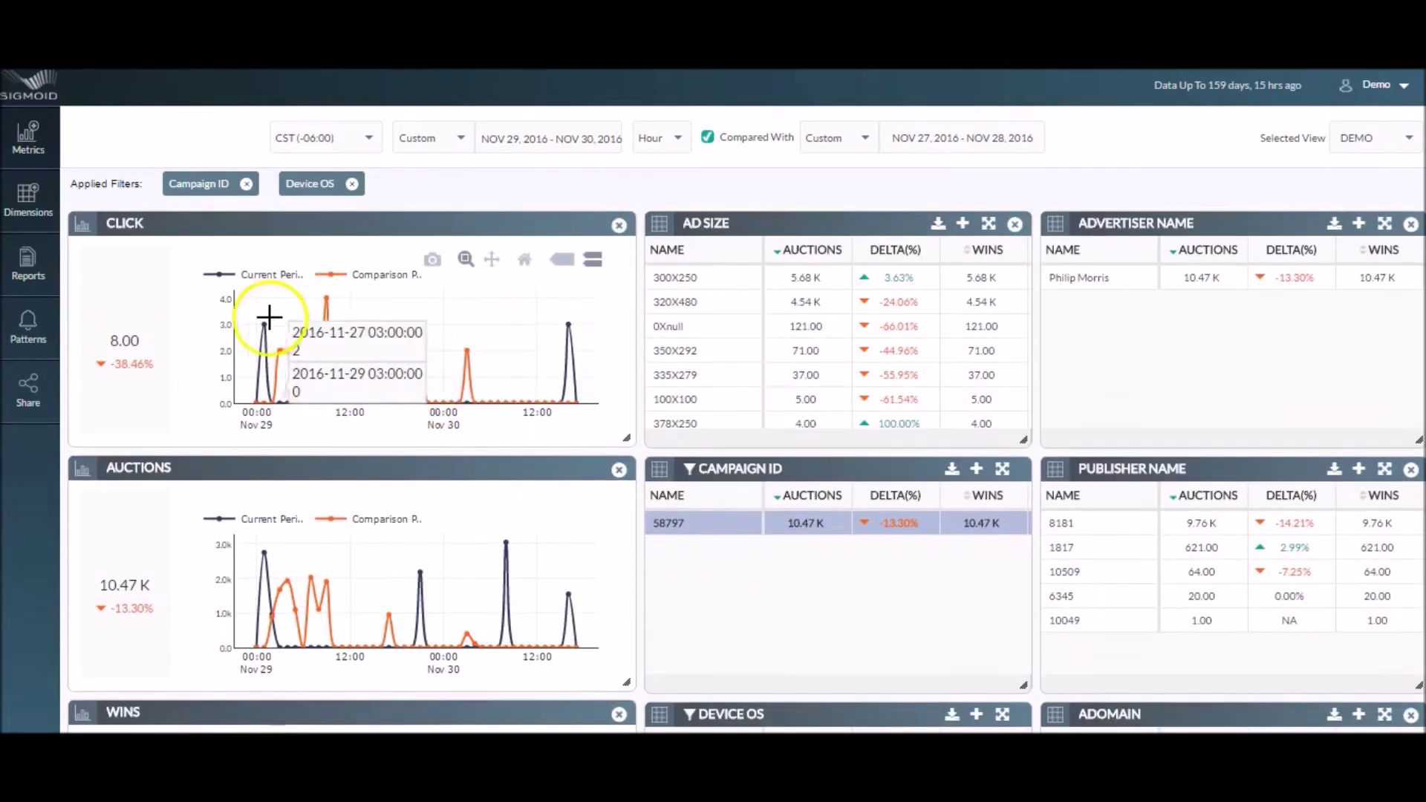
scroll(579, 557, down, 3)
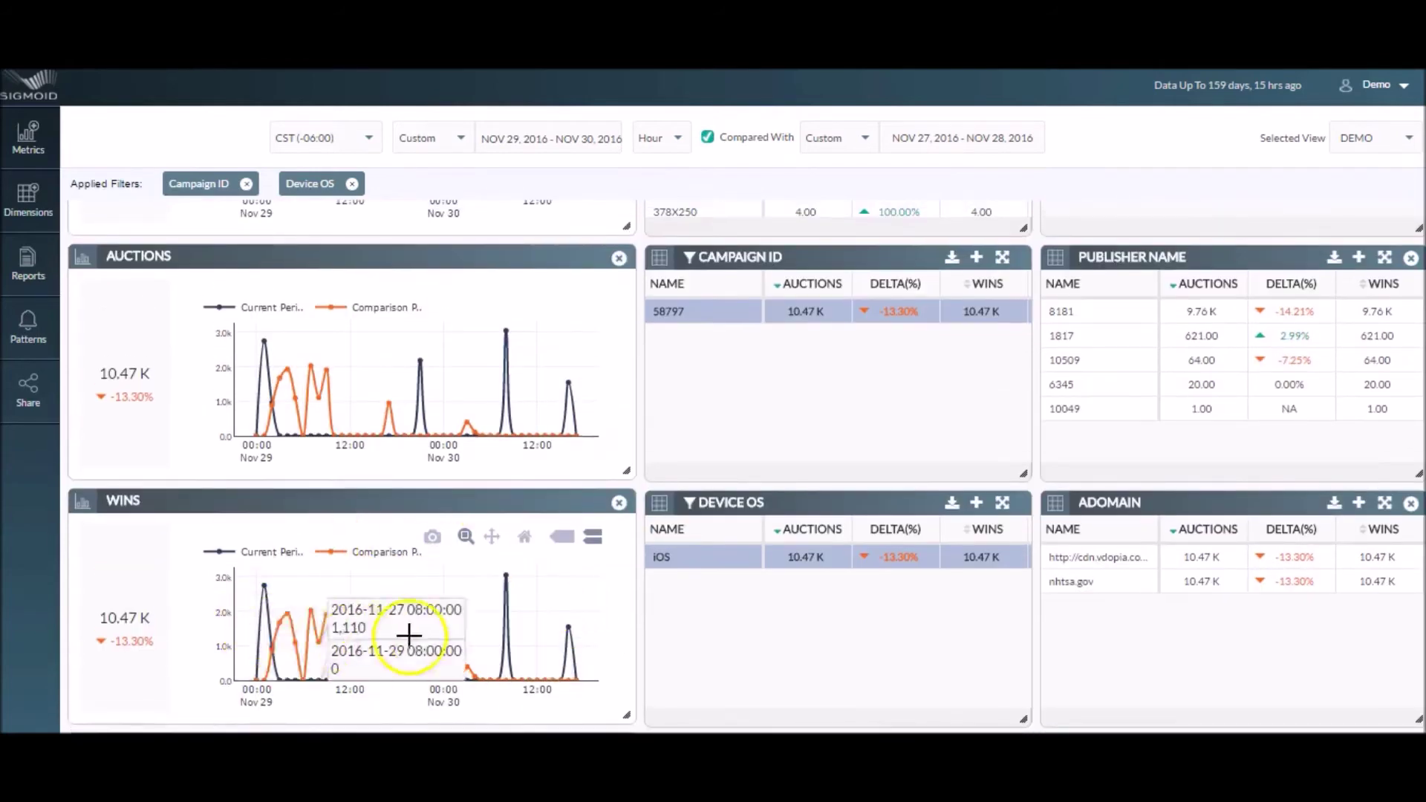
scroll(1226, 646, up, 3)
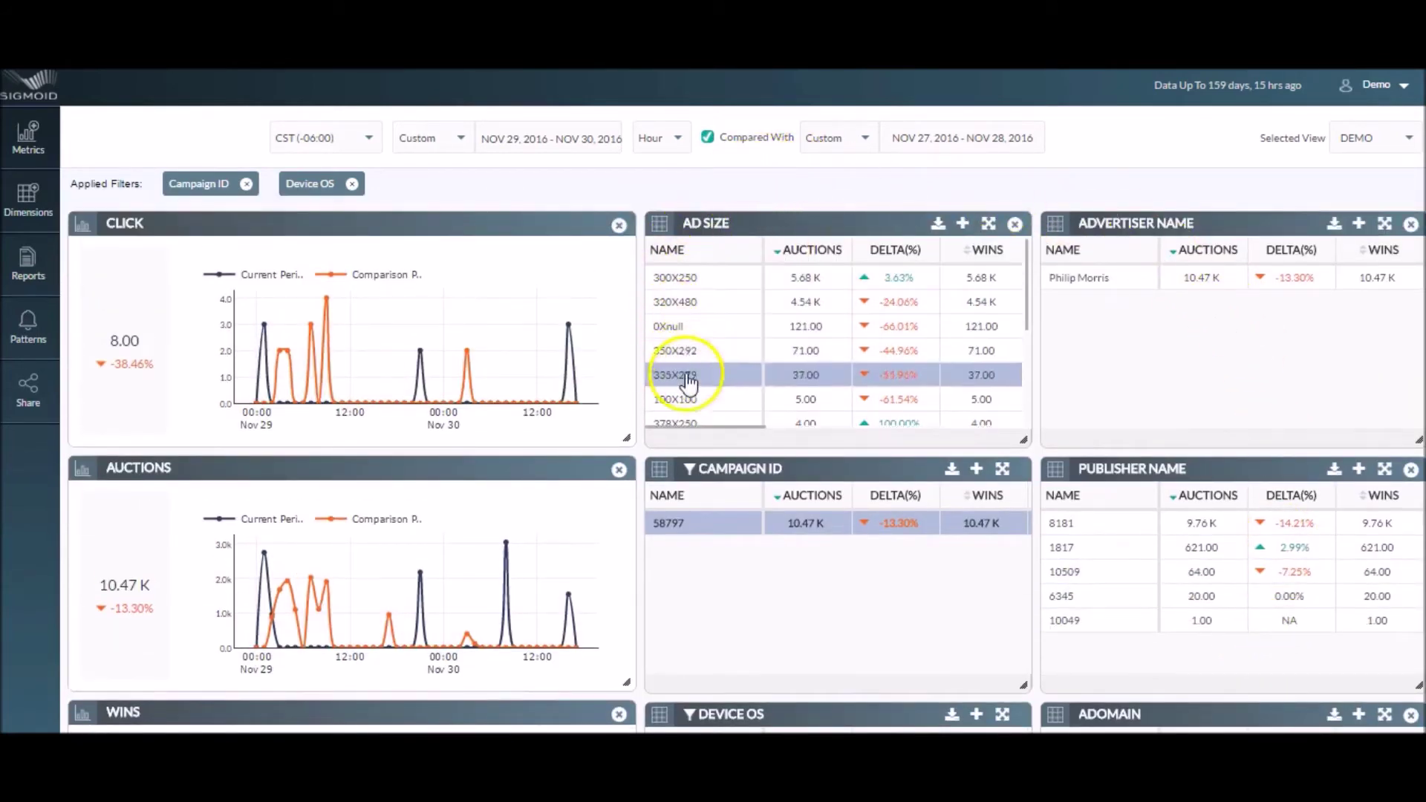
click(682, 278)
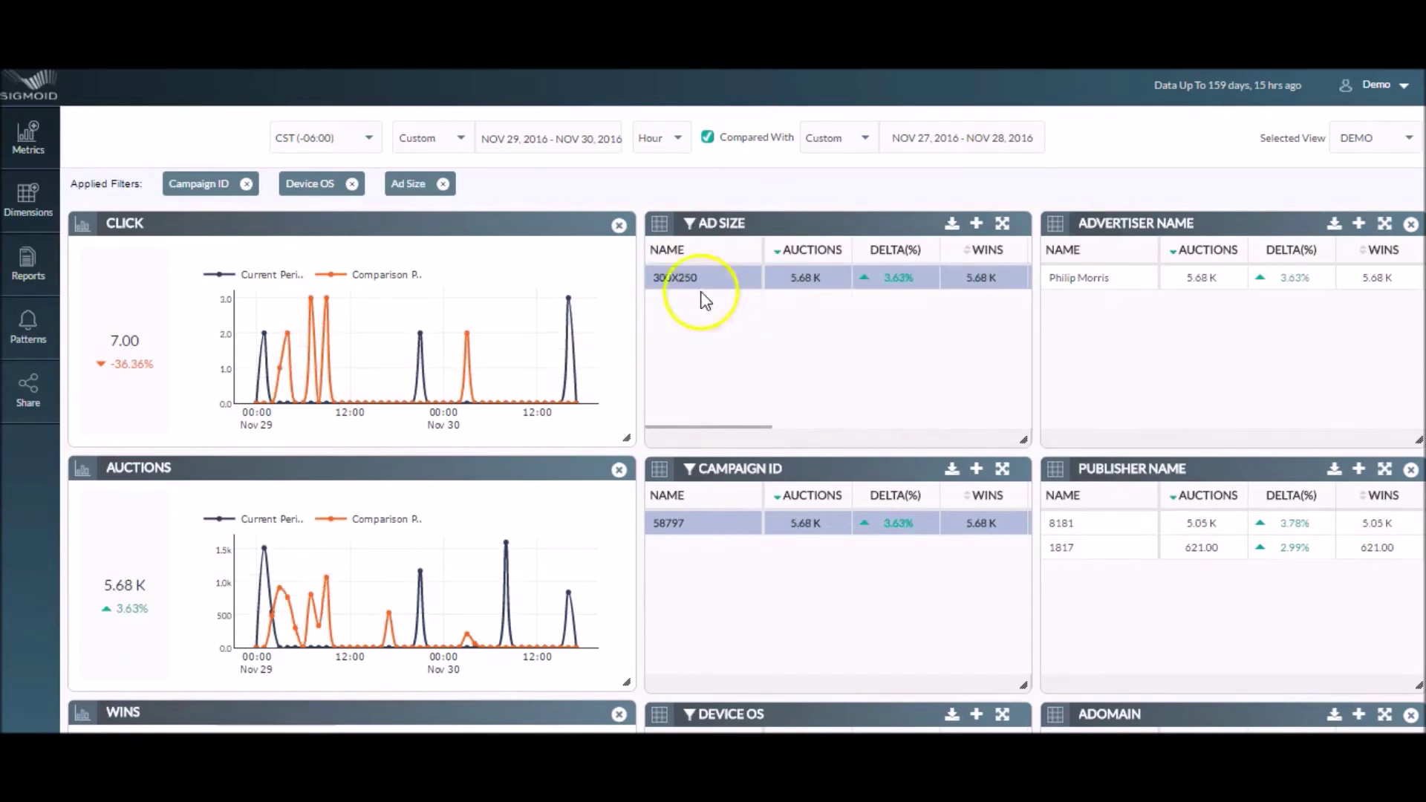
Step: Remove the Ad Size, Device OS and Campaign ID filters
click(443, 185)
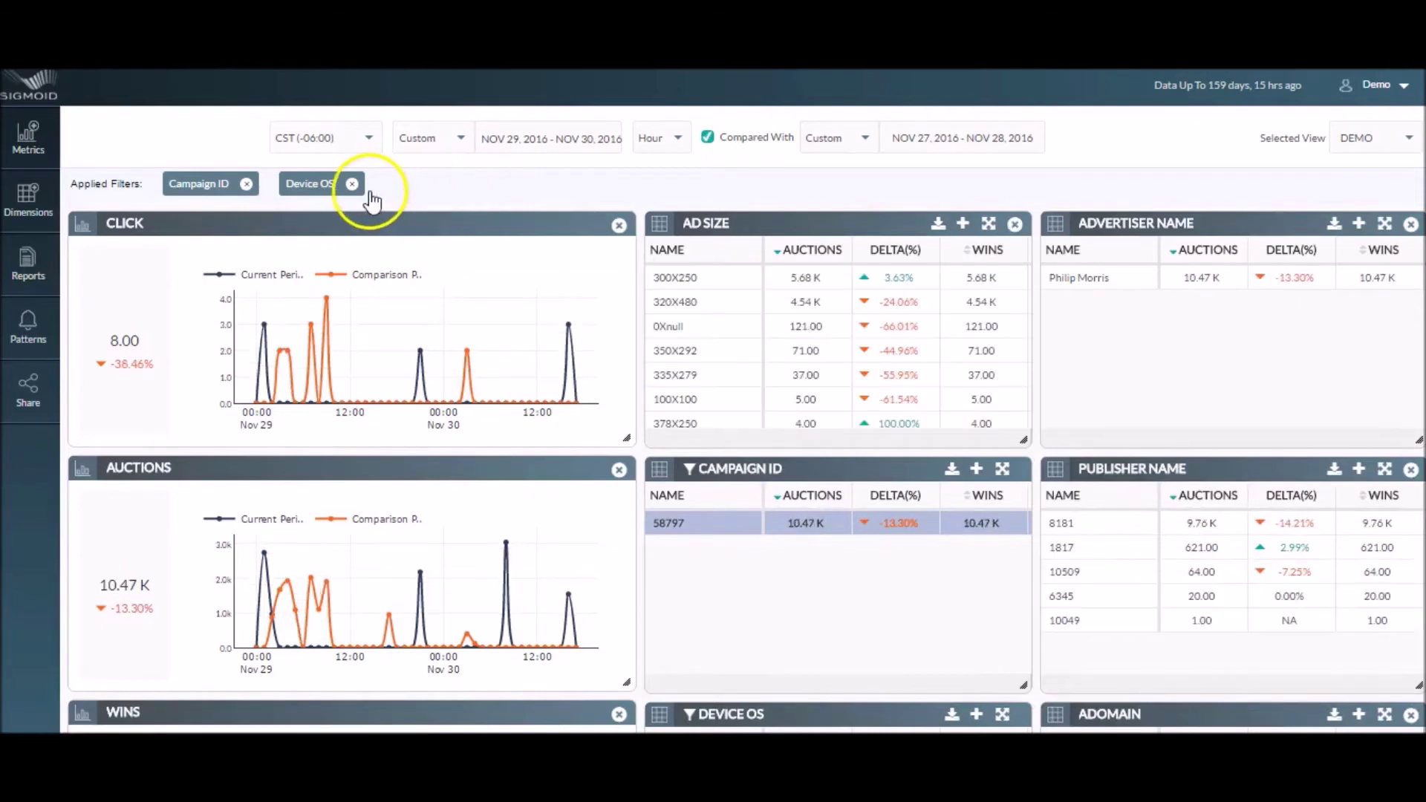
click(352, 183)
click(246, 184)
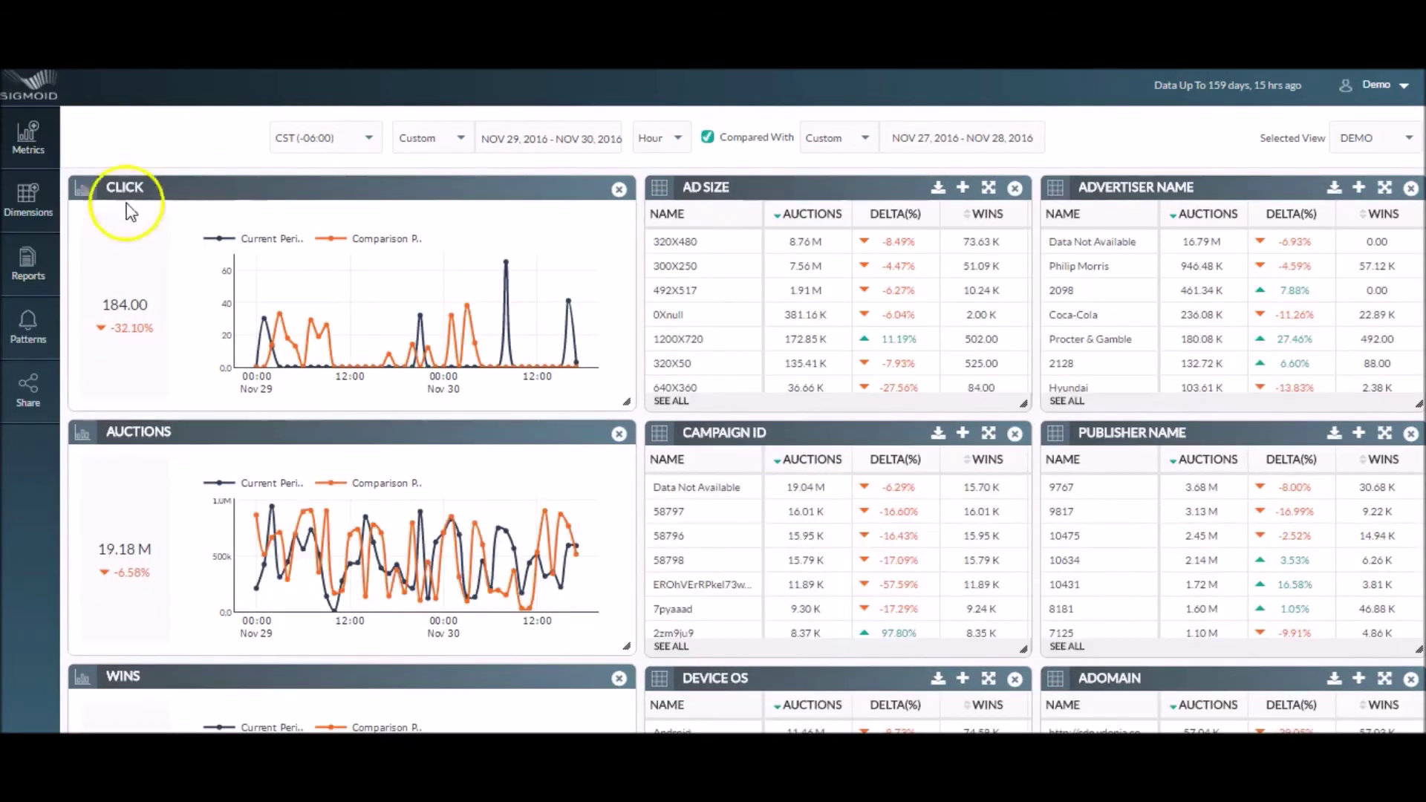
click(30, 329)
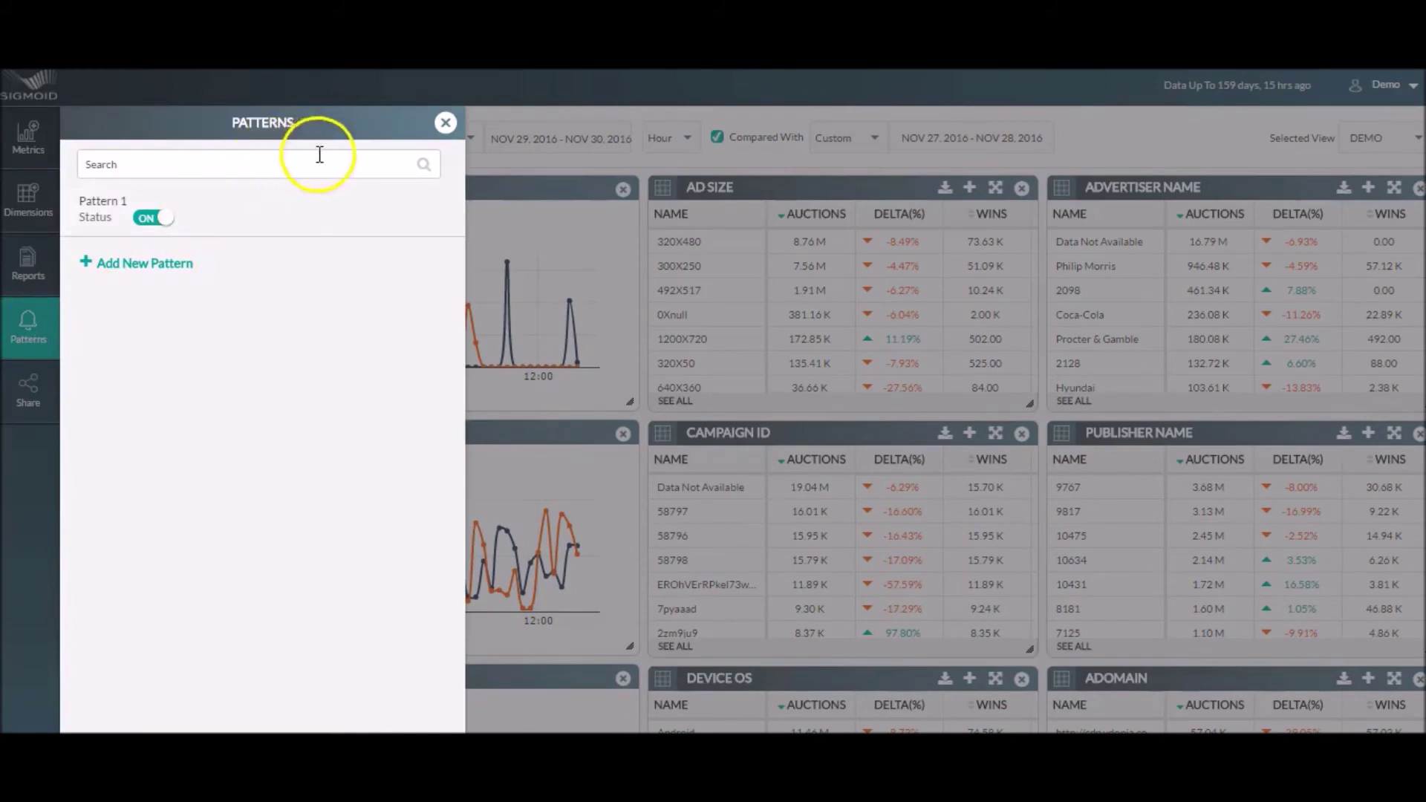
Step: Save a new eCPM pattern on eCPM-Publisher, less than 50 daily, and close the list
click(138, 265)
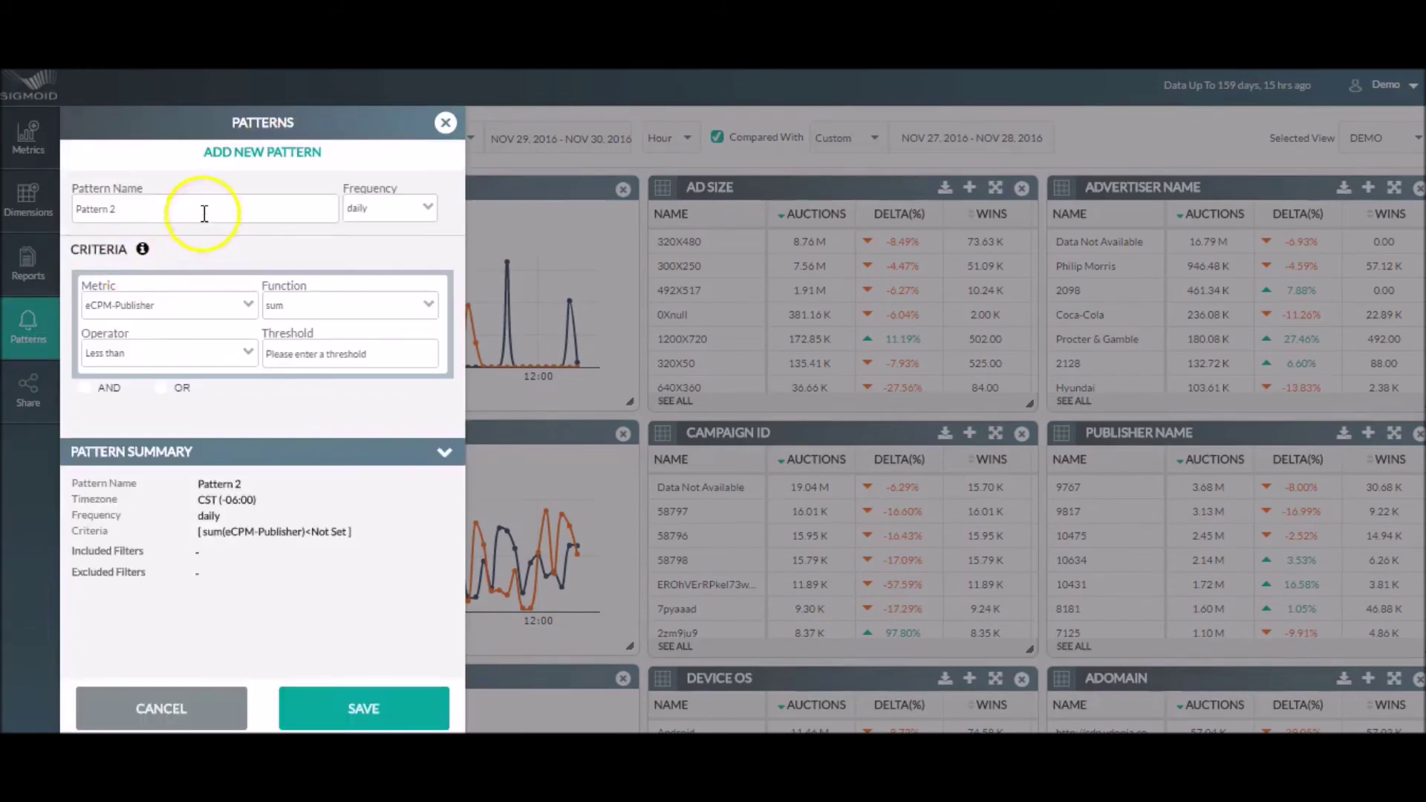
click(222, 311)
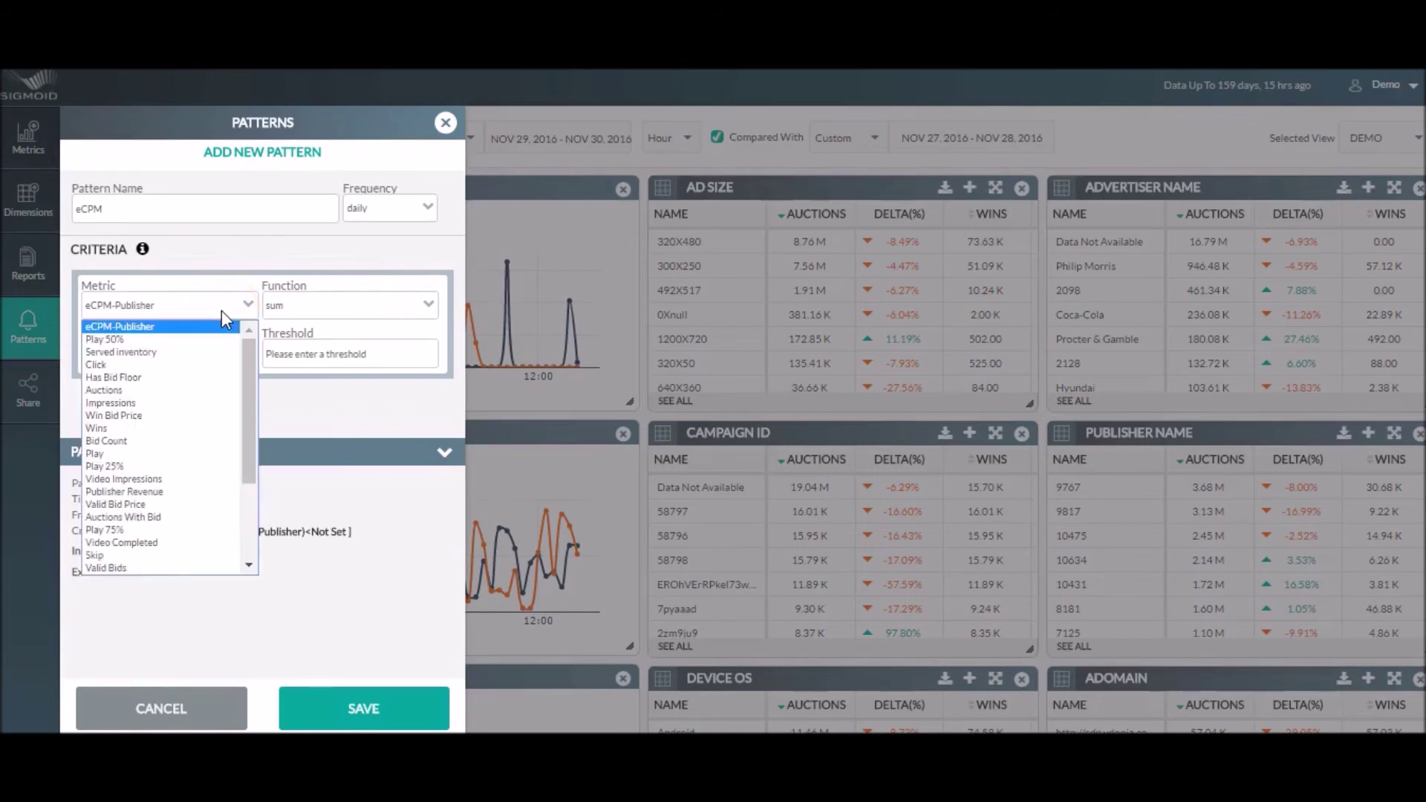
click(225, 310)
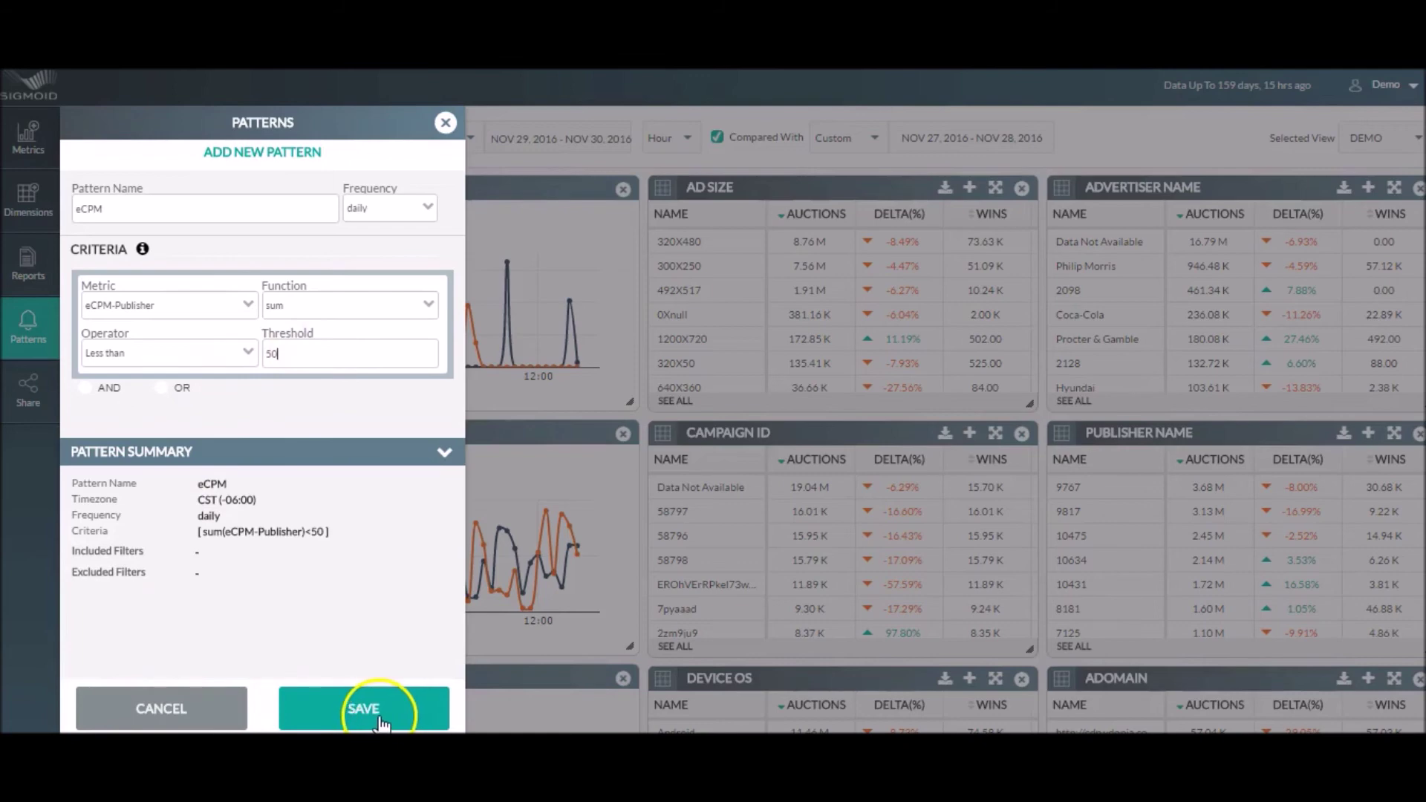
click(364, 708)
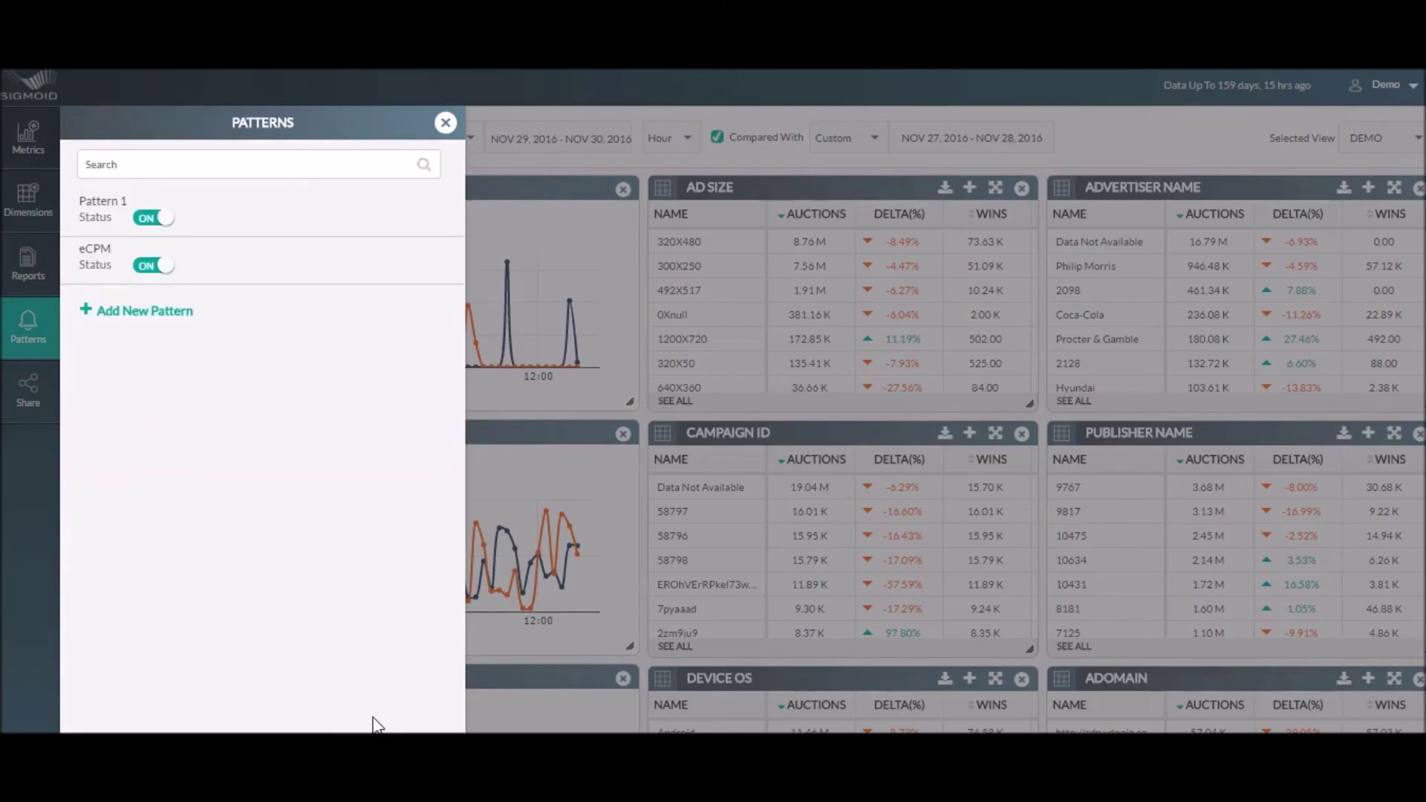
click(447, 123)
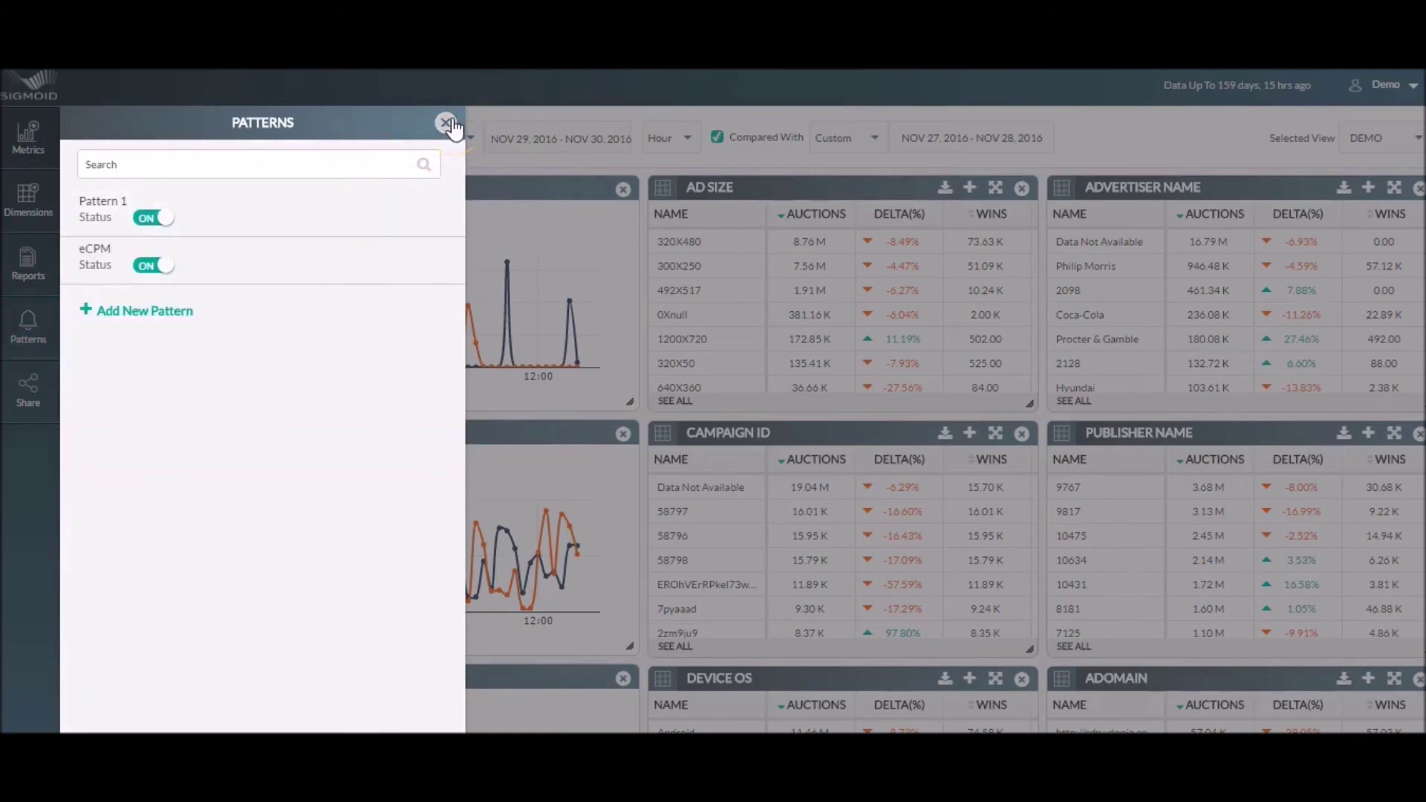
click(31, 393)
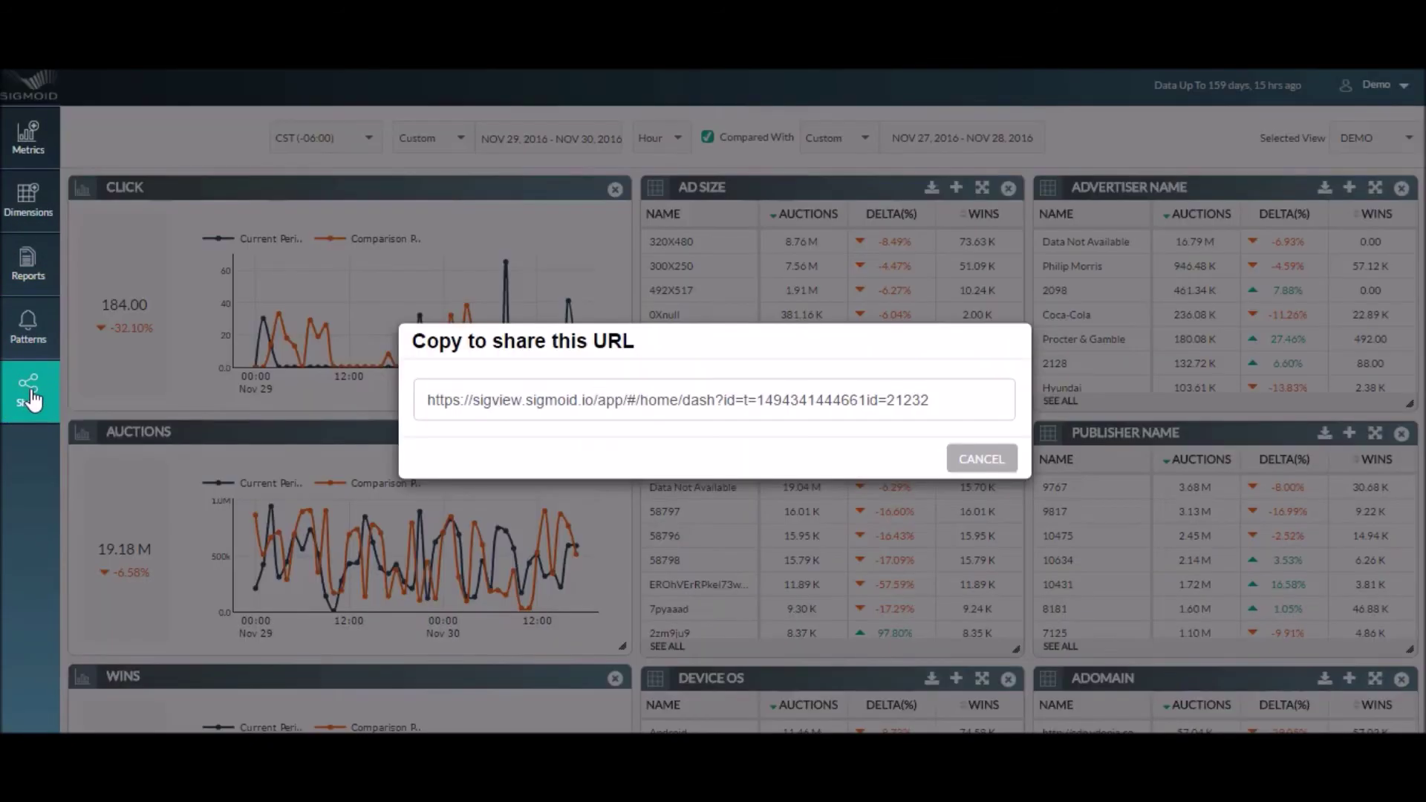
drag(1016, 401, 439, 404)
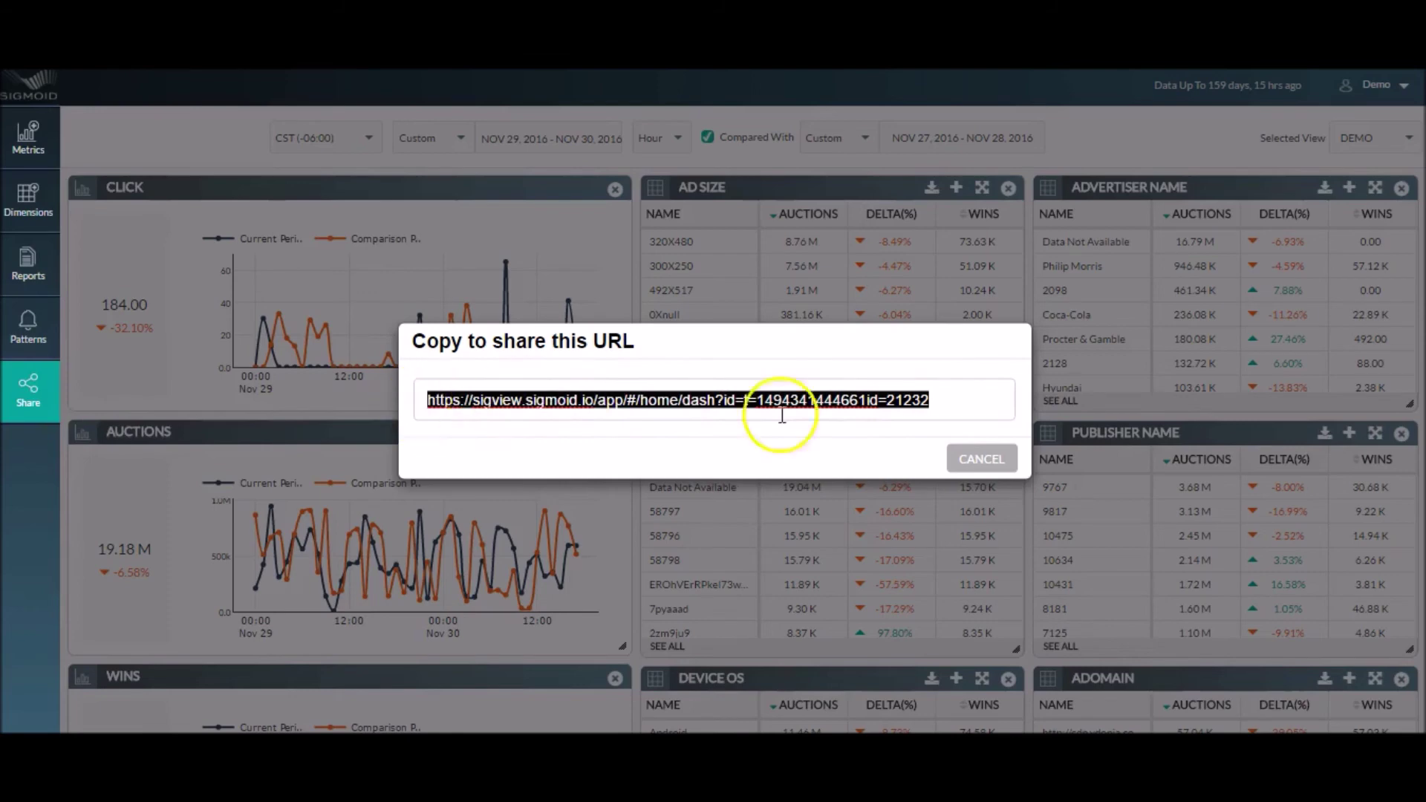
click(999, 476)
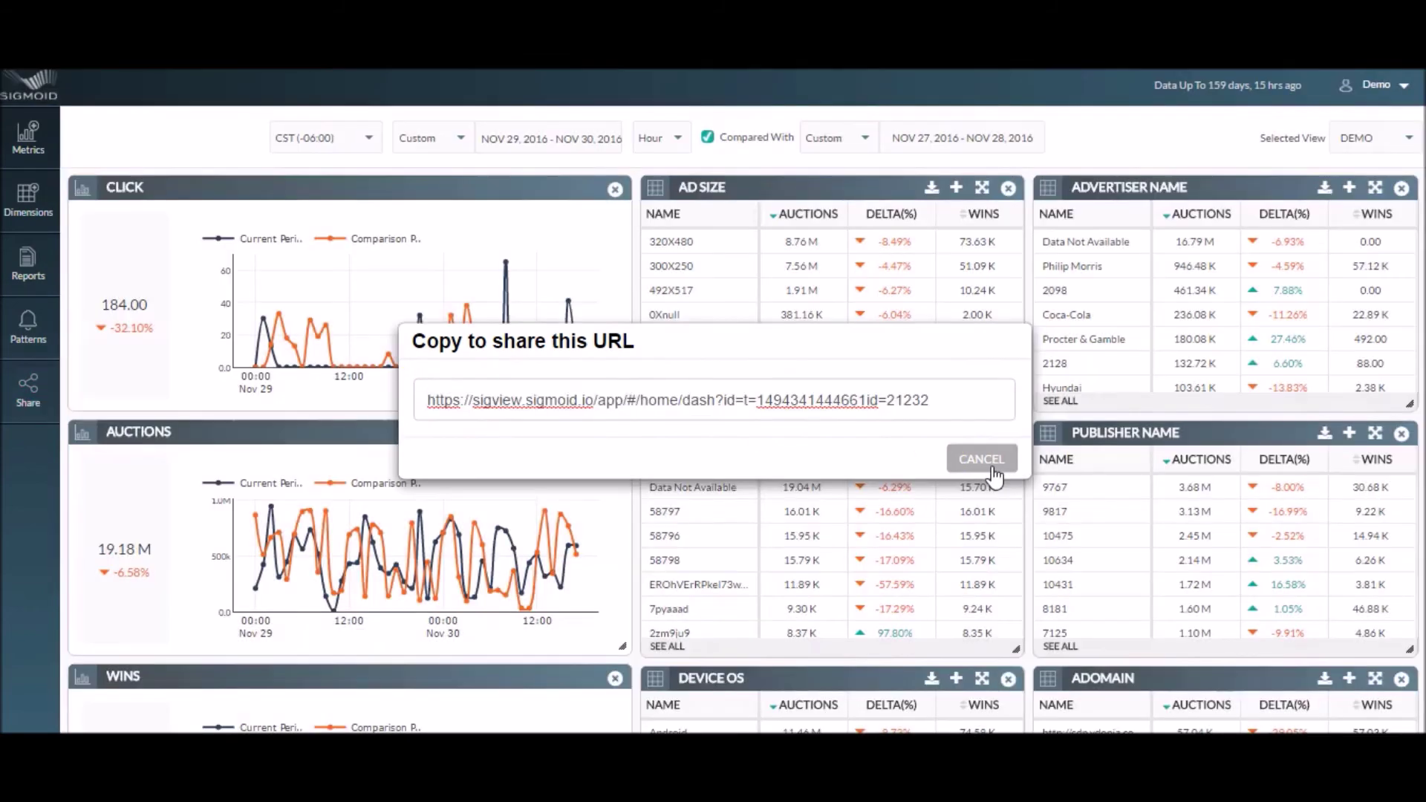
click(988, 468)
click(41, 261)
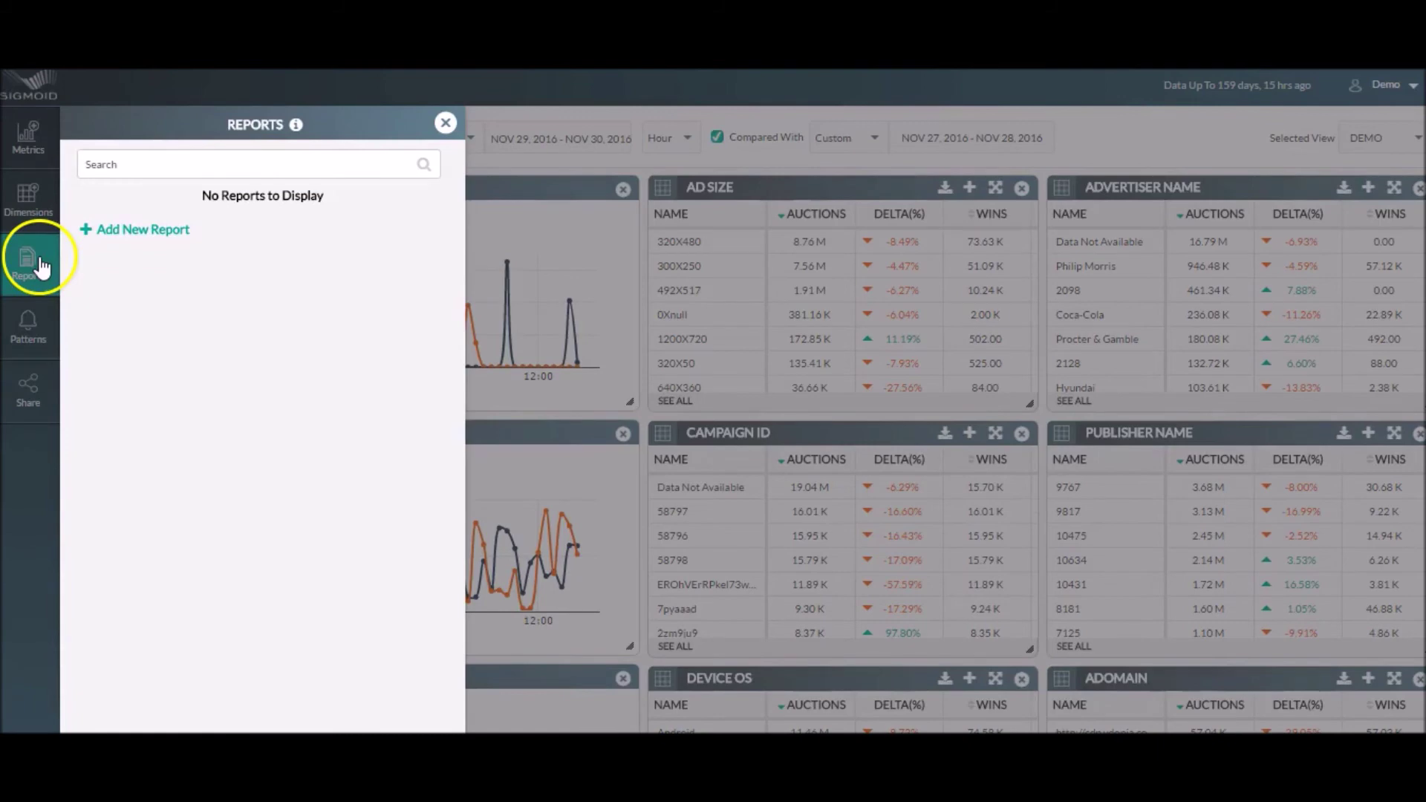
Step: Start a new report with AD REQUEST CALL TYPE, AD SIZE, ADOMAIN, PLAY 75% and deltas
click(149, 232)
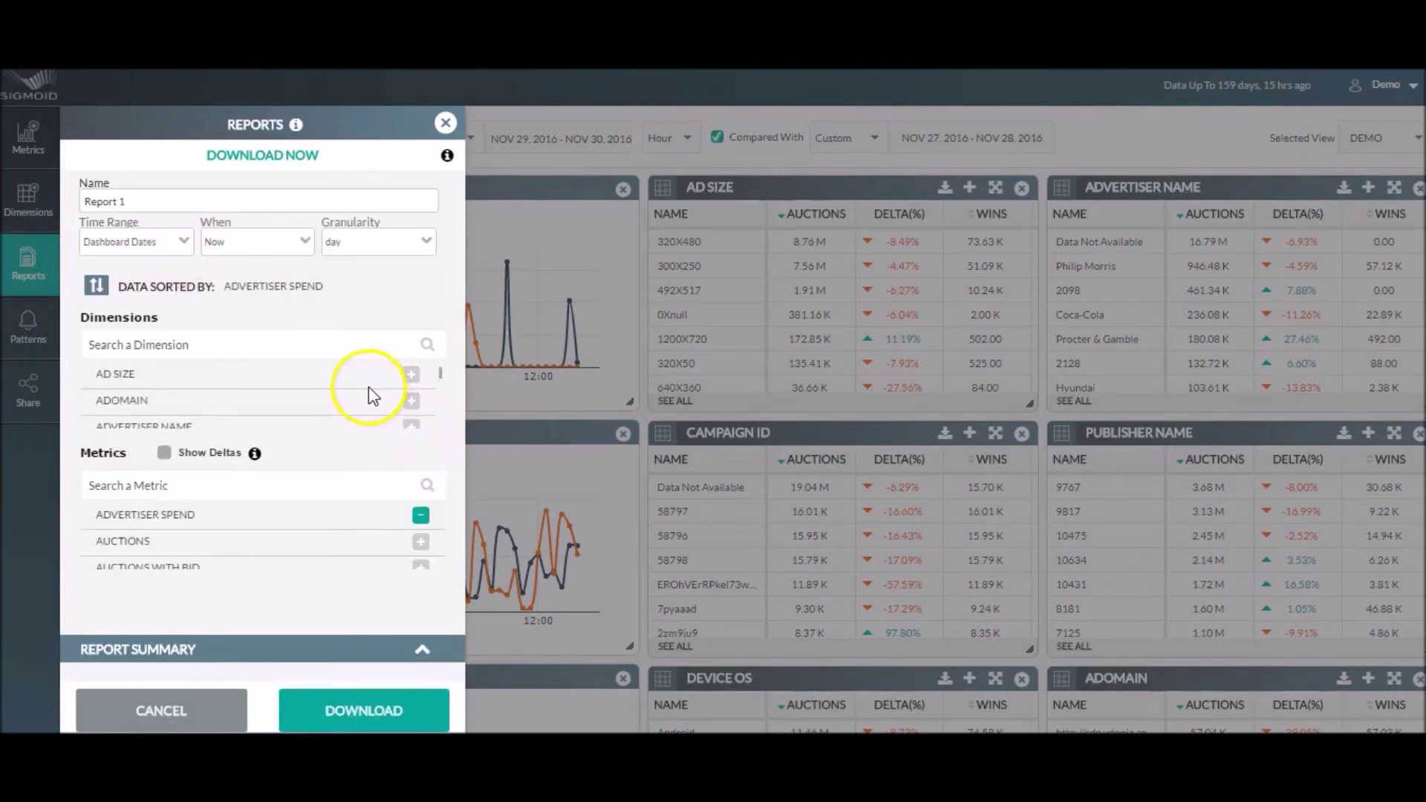
click(412, 400)
click(411, 401)
click(412, 425)
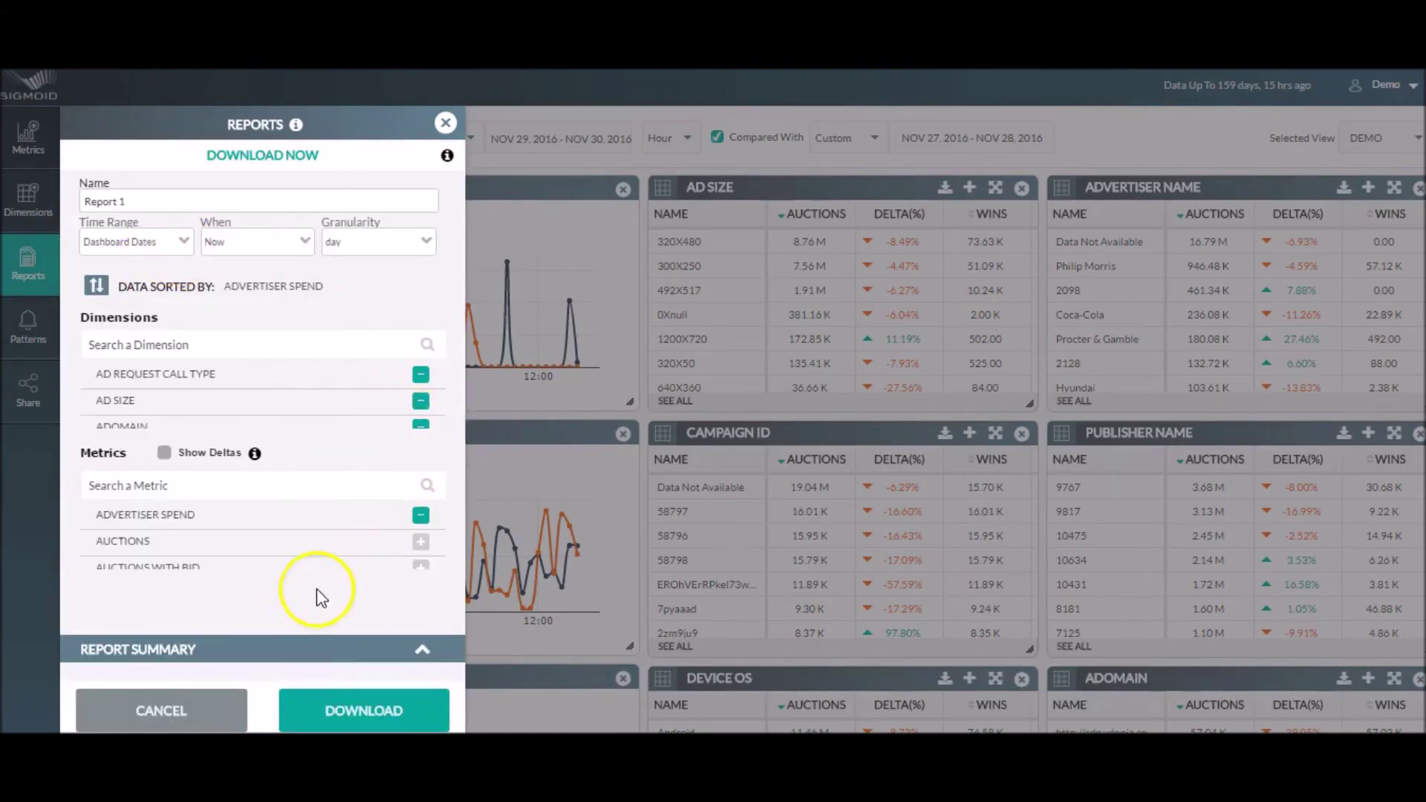
scroll(411, 549, down, 5)
click(411, 541)
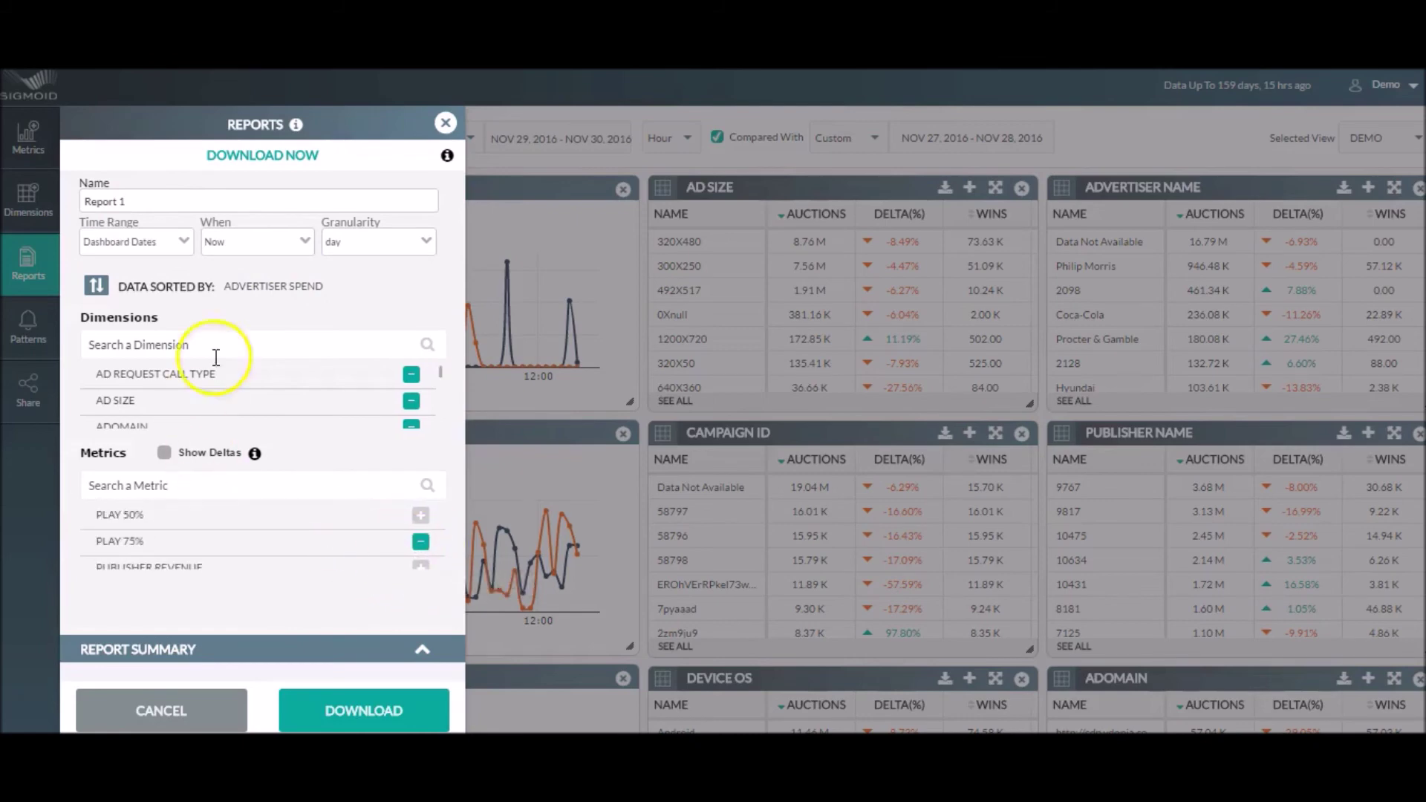
click(164, 452)
Step: Schedule Report 1 for every Monday, save it, and download it
click(281, 241)
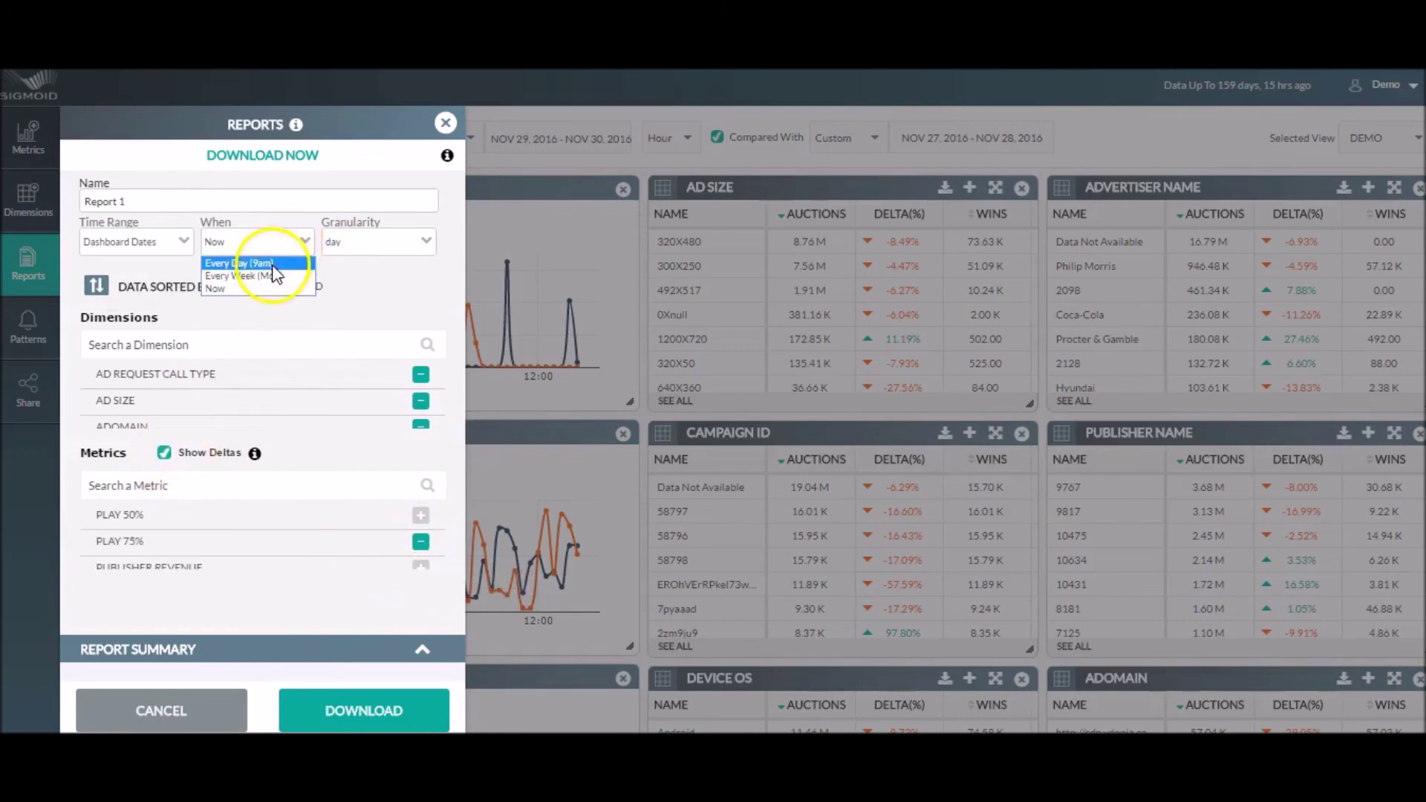
click(272, 275)
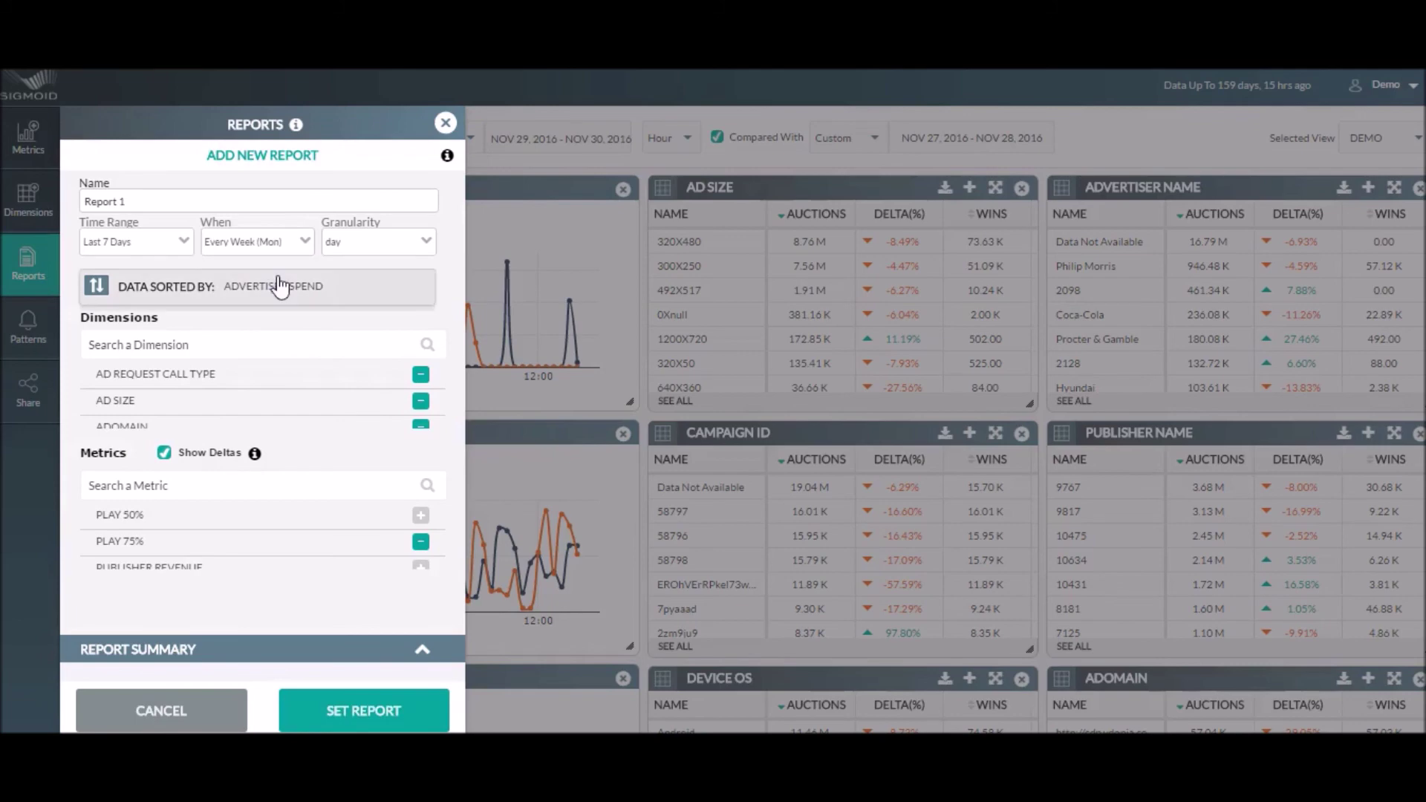
click(358, 710)
click(145, 215)
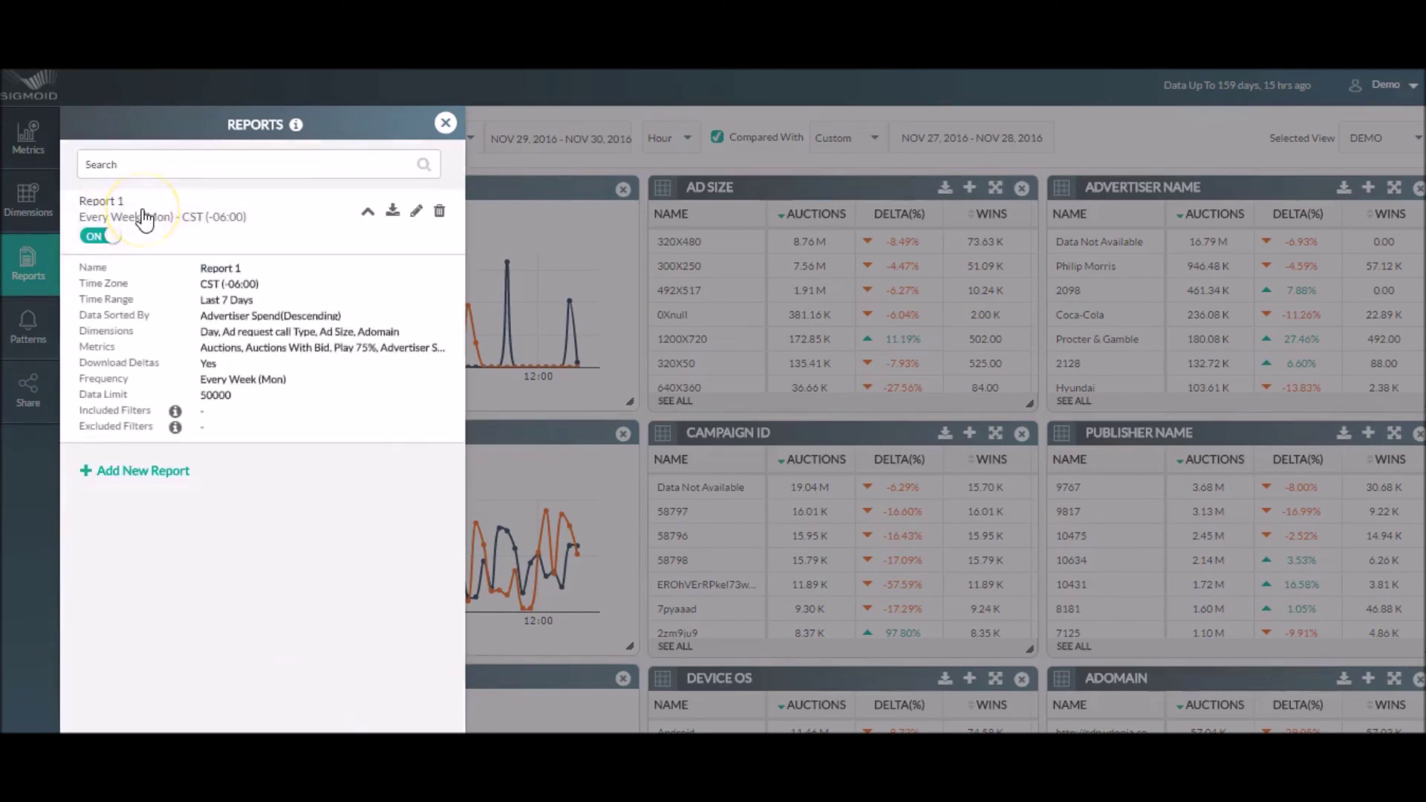
click(392, 212)
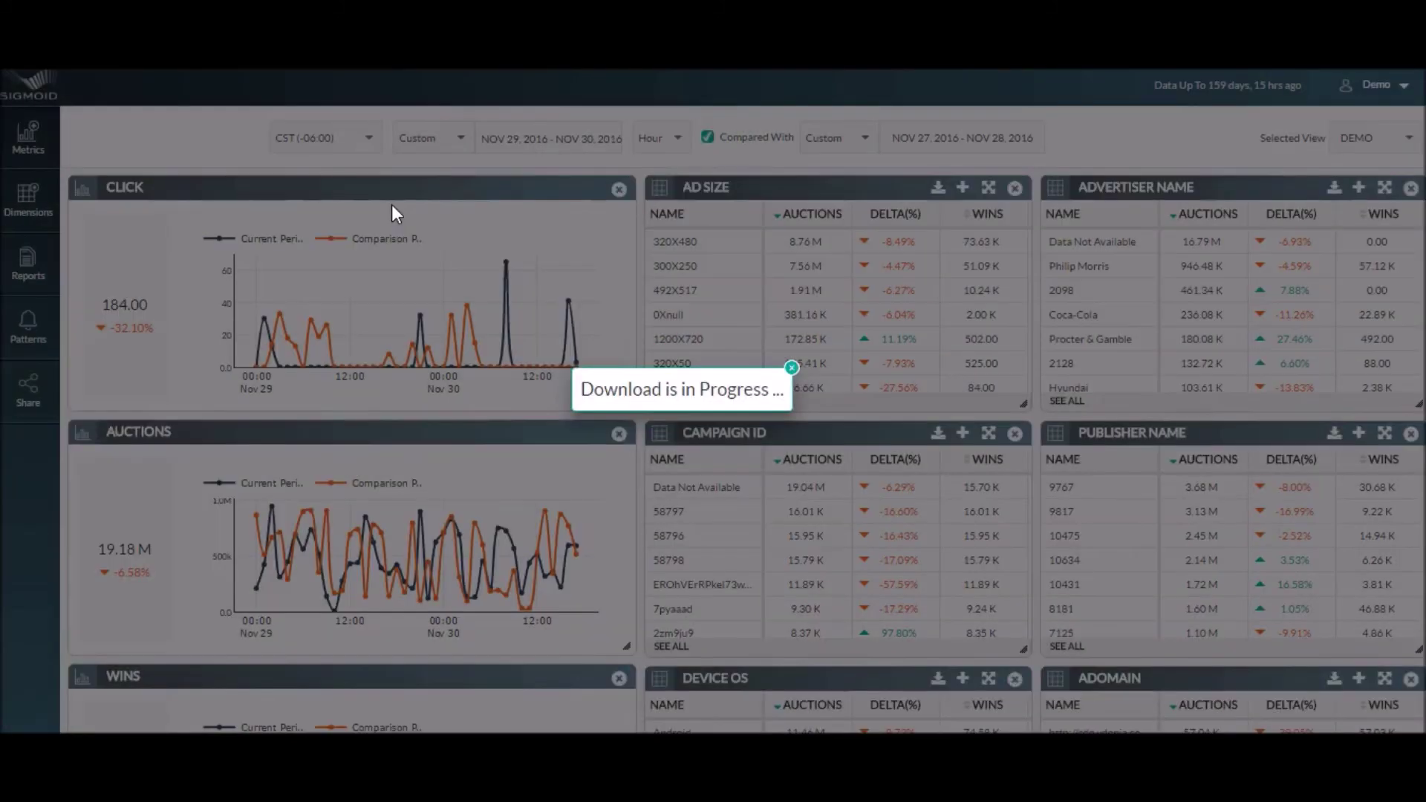